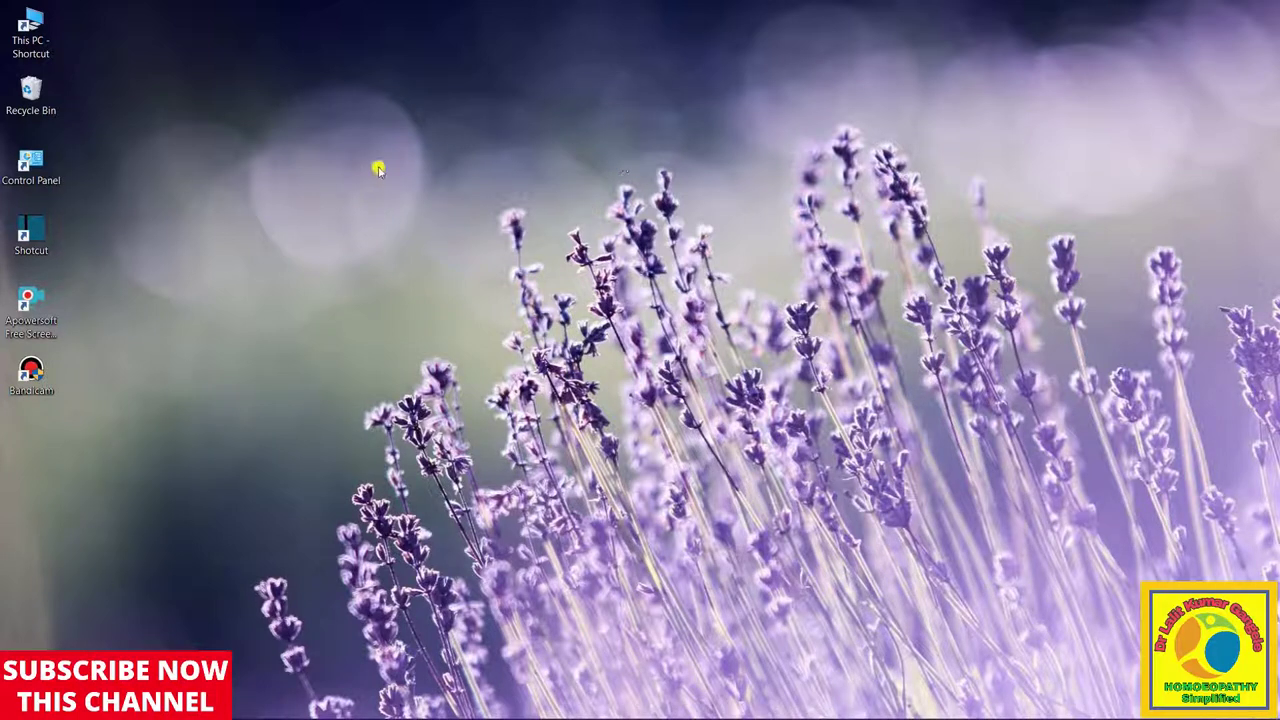
Refresh the Windows desktop twice from its right-click menu
{"action": "right_click", "coordinate": [474, 123]}
{"action": "left_click", "coordinate": [521, 175]}
{"action": "right_click", "coordinate": [368, 139]}
{"action": "left_click", "coordinate": [451, 182]}
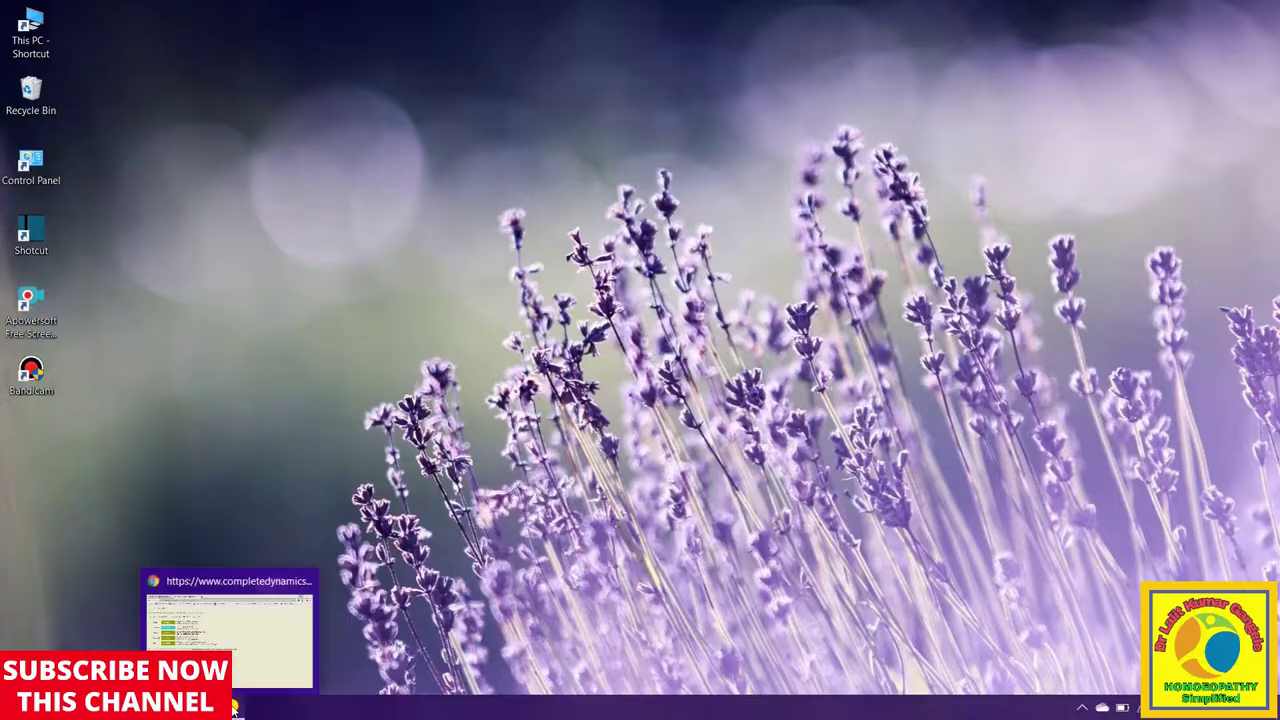
Search Google for 'complete dynamics browser edition' in a new Chrome tab
{"action": "left_click", "coordinate": [233, 706]}
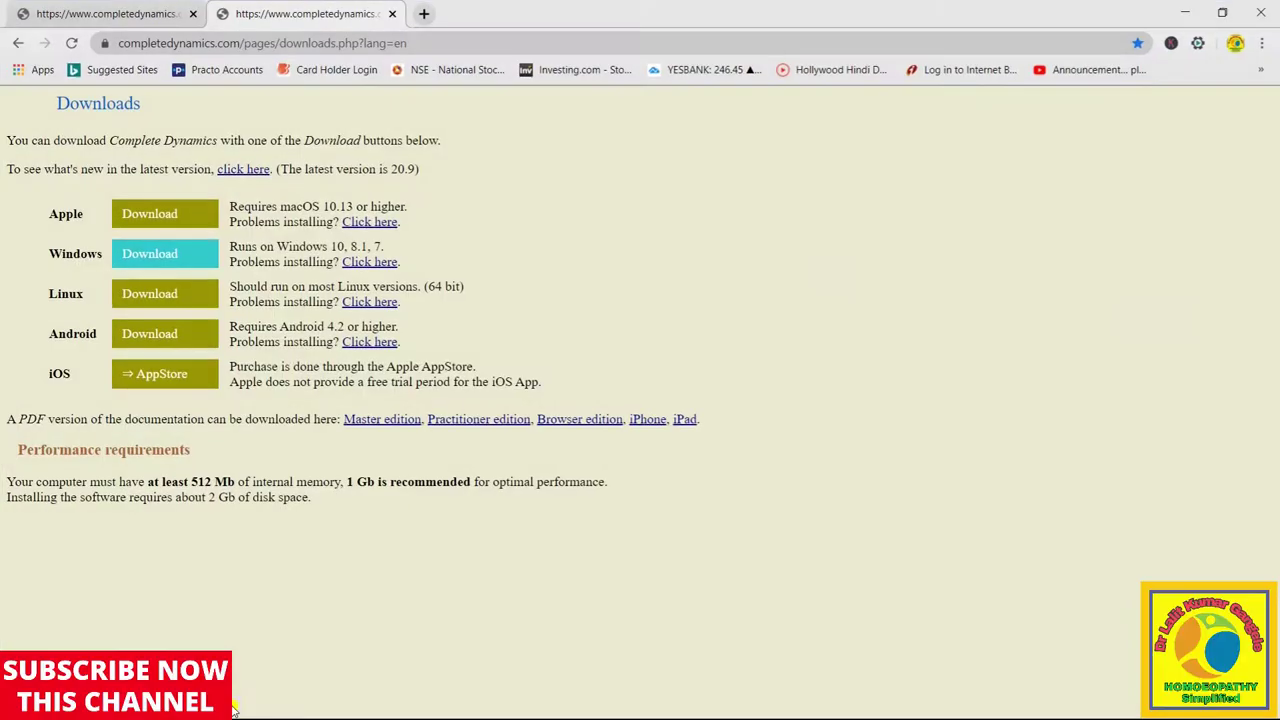
{"action": "left_click", "coordinate": [427, 14]}
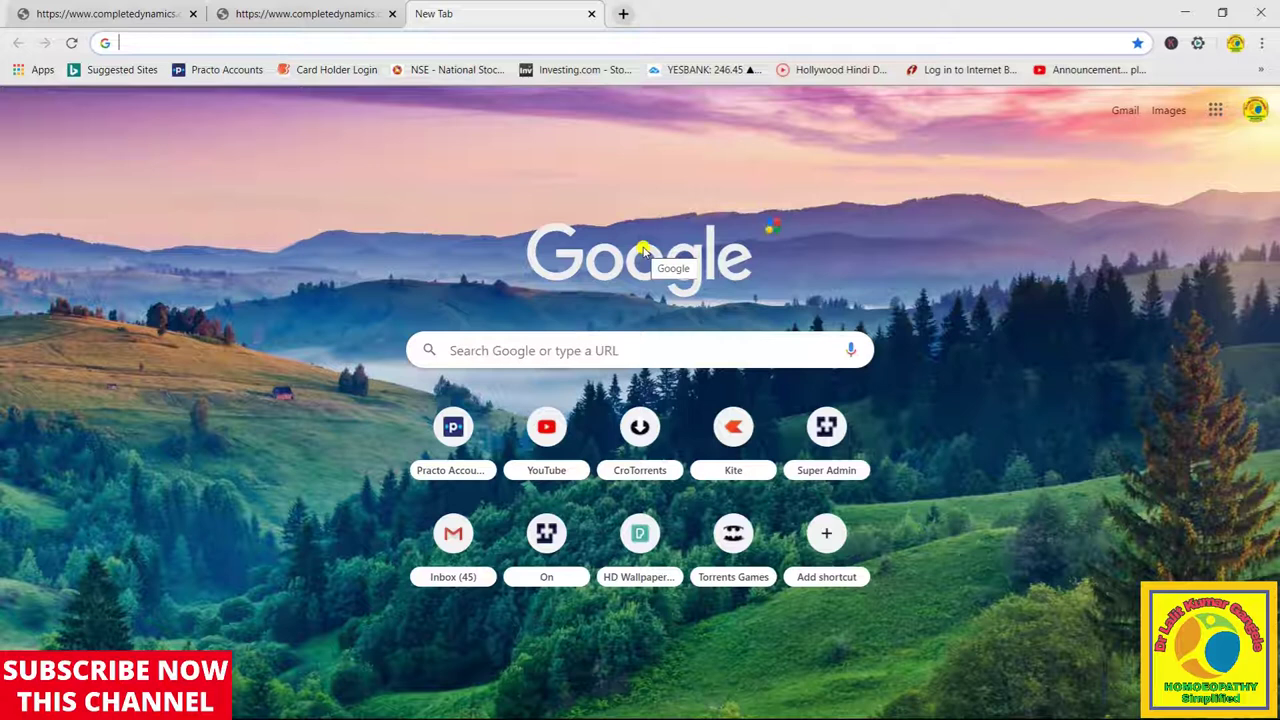
{"action": "type", "text": "com"}
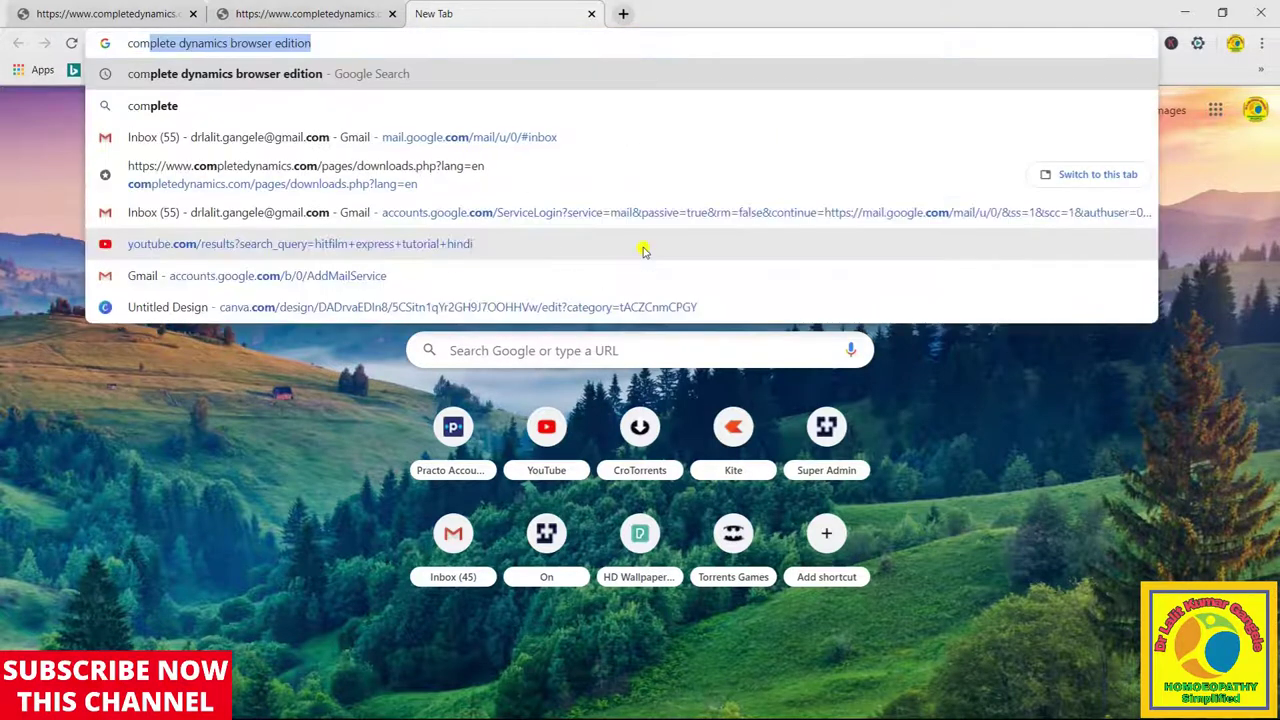
{"action": "type", "text": "plete"}
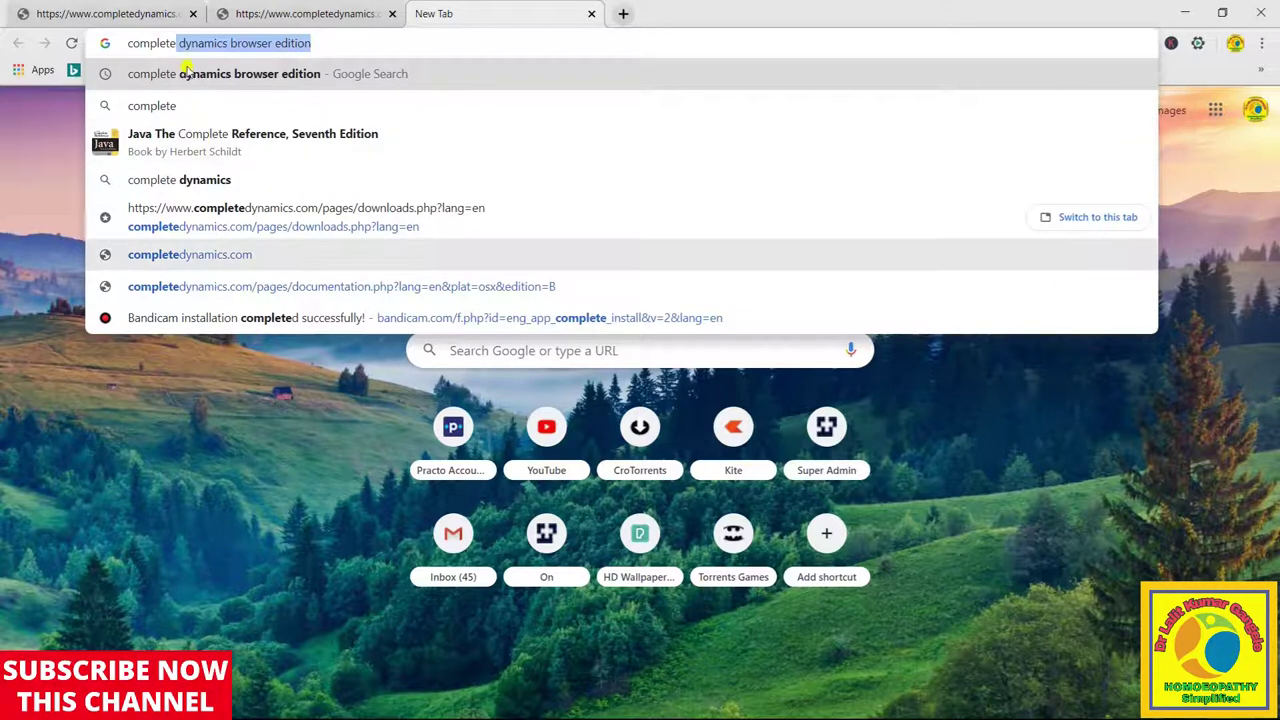
{"action": "left_click", "coordinate": [216, 80]}
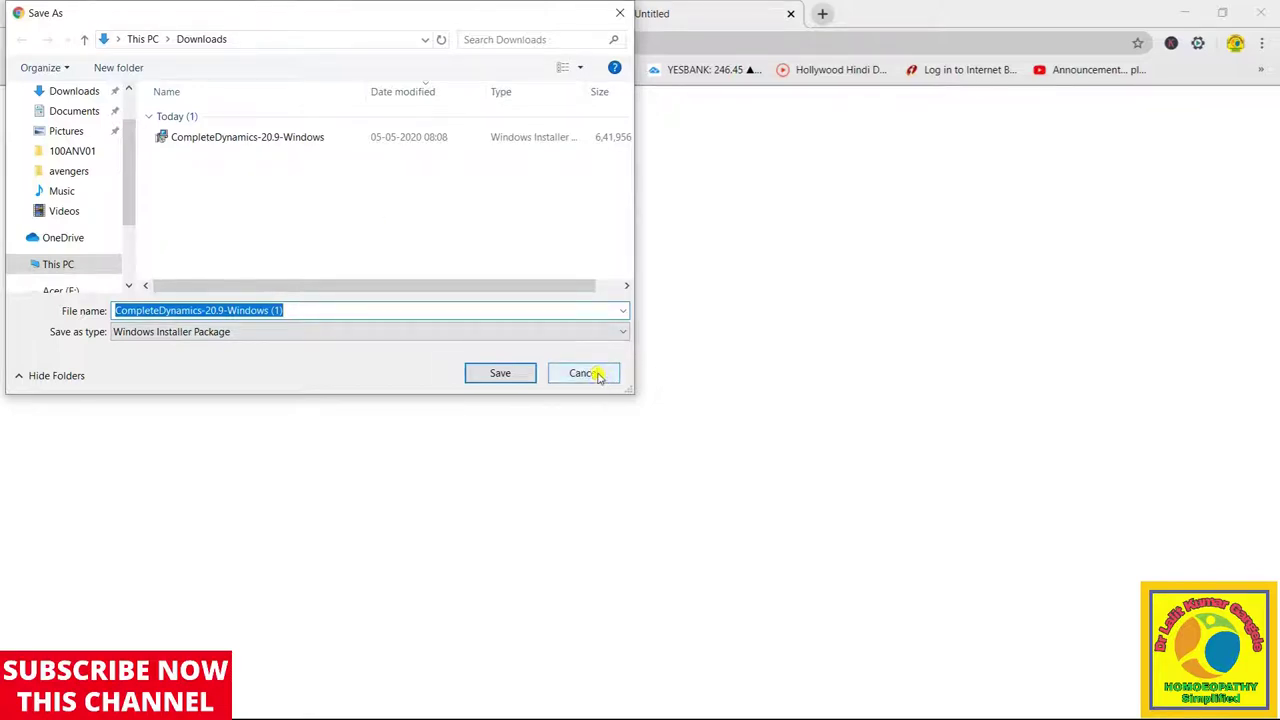
Cancel saving the duplicate installer and minimise the browser
{"action": "left_click", "coordinate": [598, 376]}
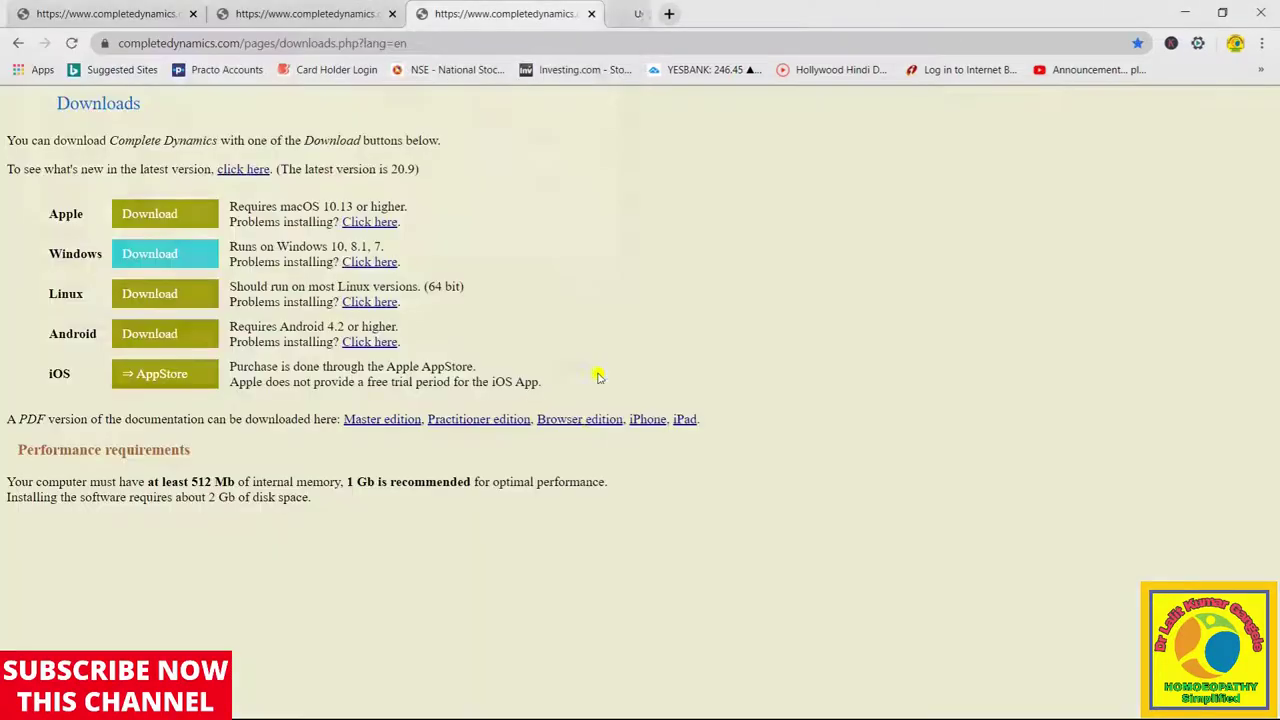
{"action": "left_click", "coordinate": [1185, 13]}
Open This PC maximised and go to the Downloads folder
{"action": "double_click", "coordinate": [31, 38]}
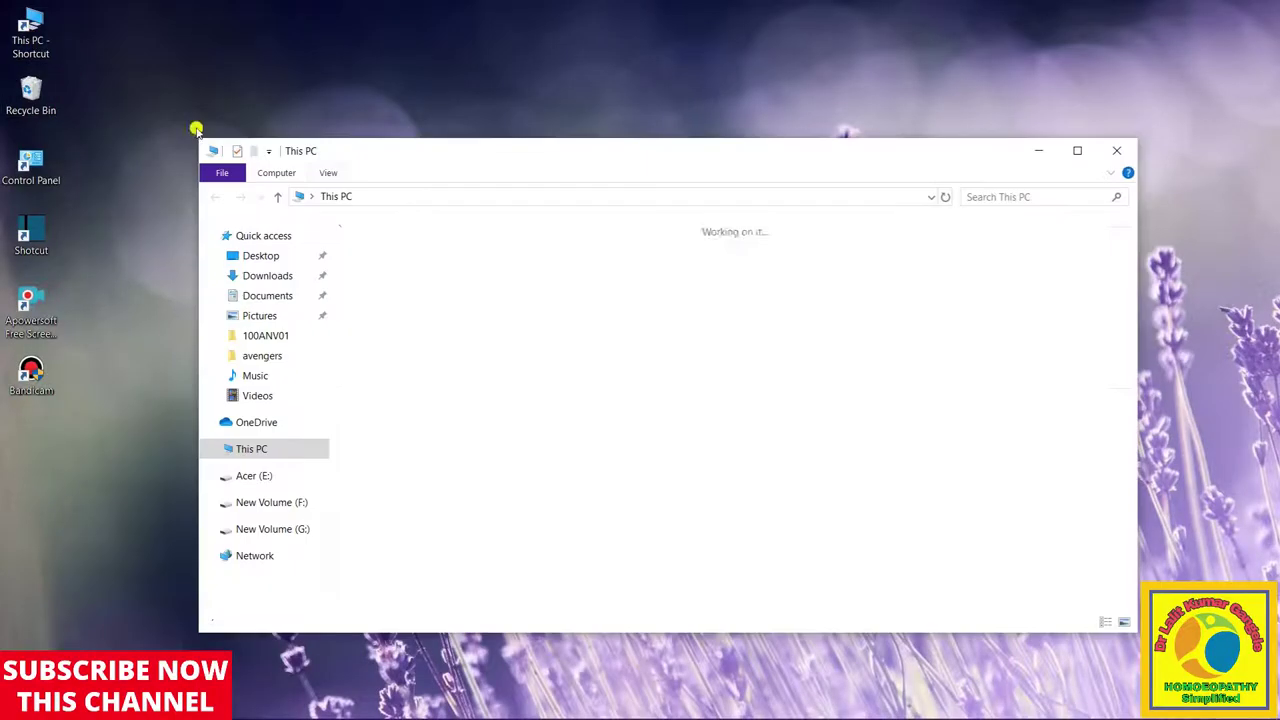
{"action": "left_click", "coordinate": [1078, 150]}
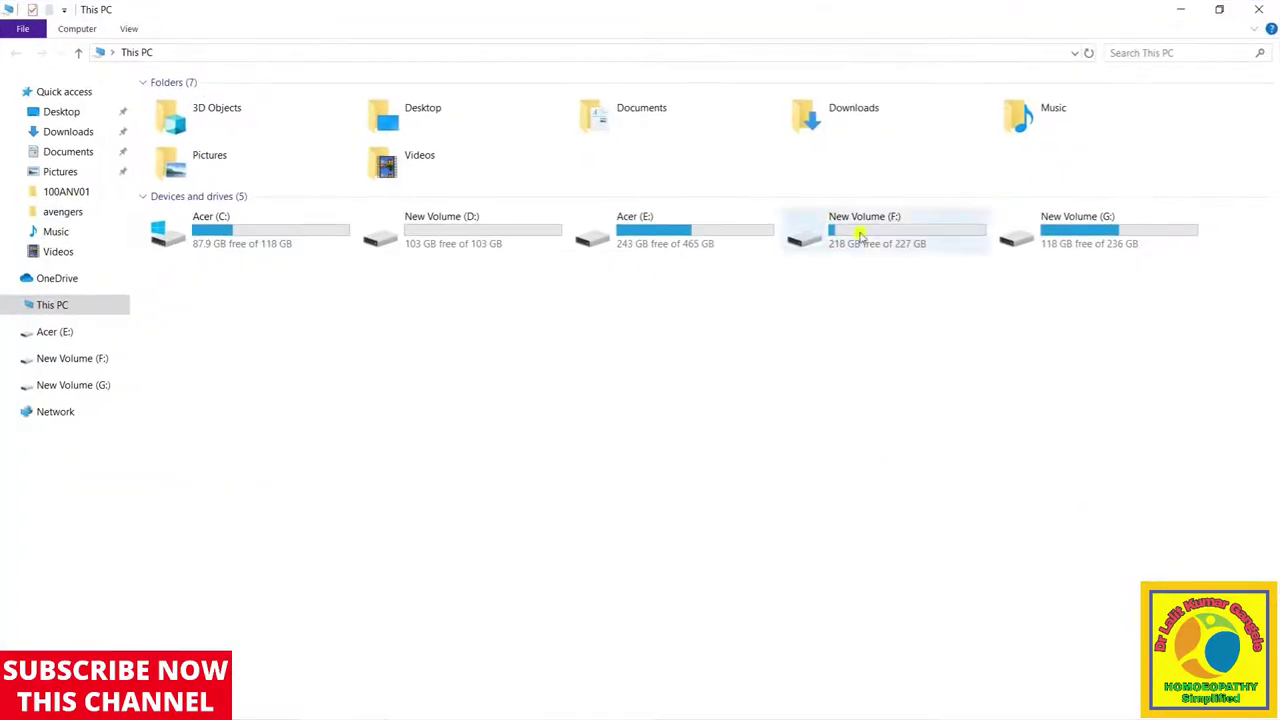
{"action": "left_click", "coordinate": [86, 133]}
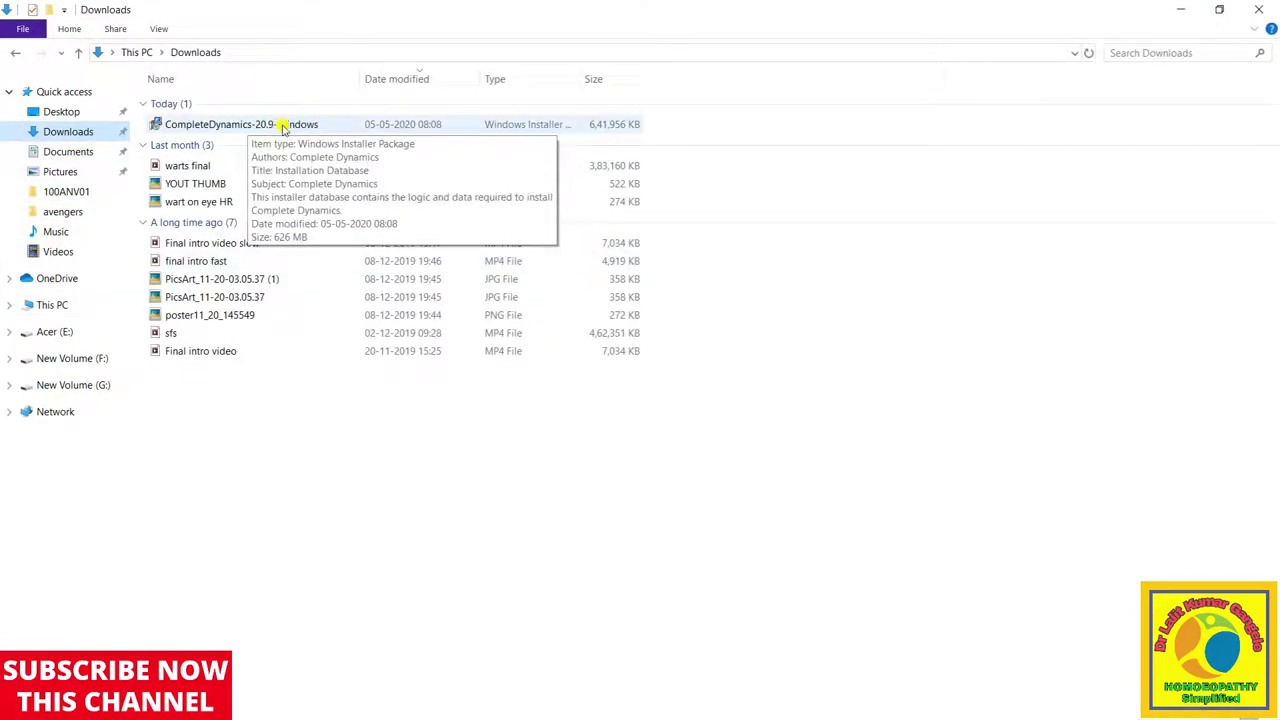
Run CompleteDynamics-20.9-Windows setup with the default folder and finish the wizard
{"action": "double_click", "coordinate": [316, 126]}
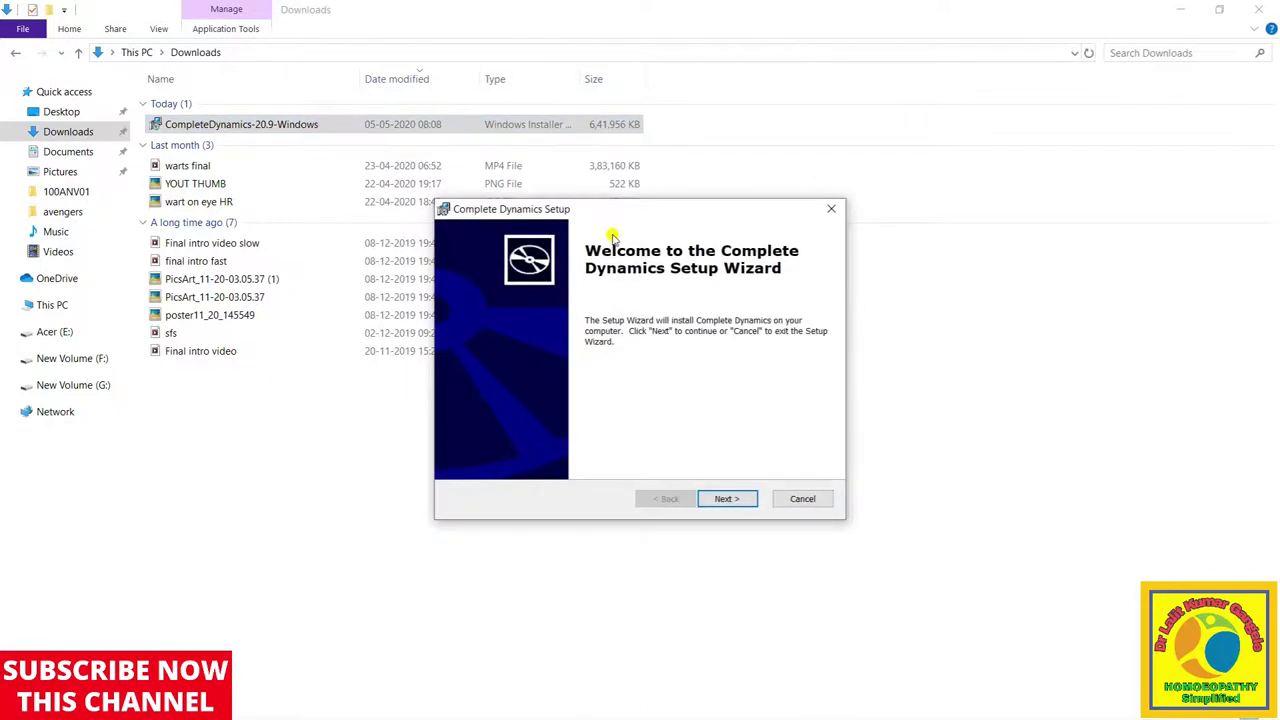
{"action": "left_click", "coordinate": [728, 498]}
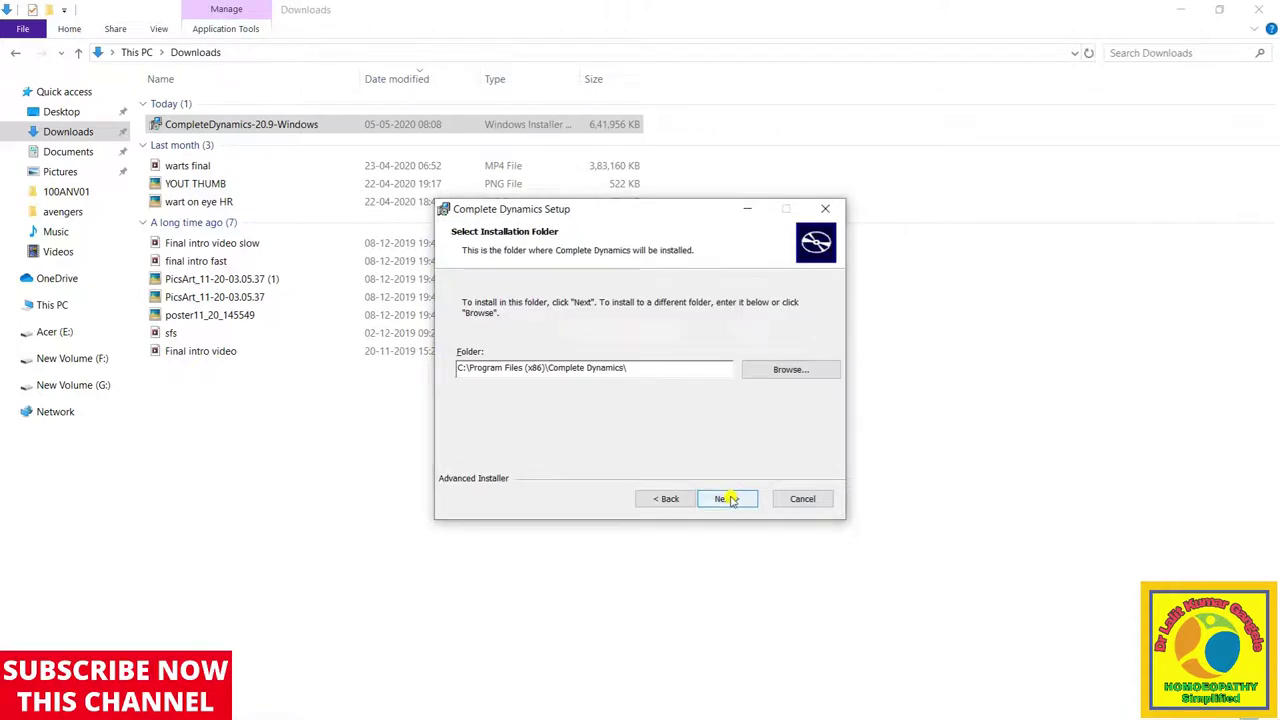
{"action": "left_click", "coordinate": [731, 500]}
{"action": "left_click", "coordinate": [731, 499]}
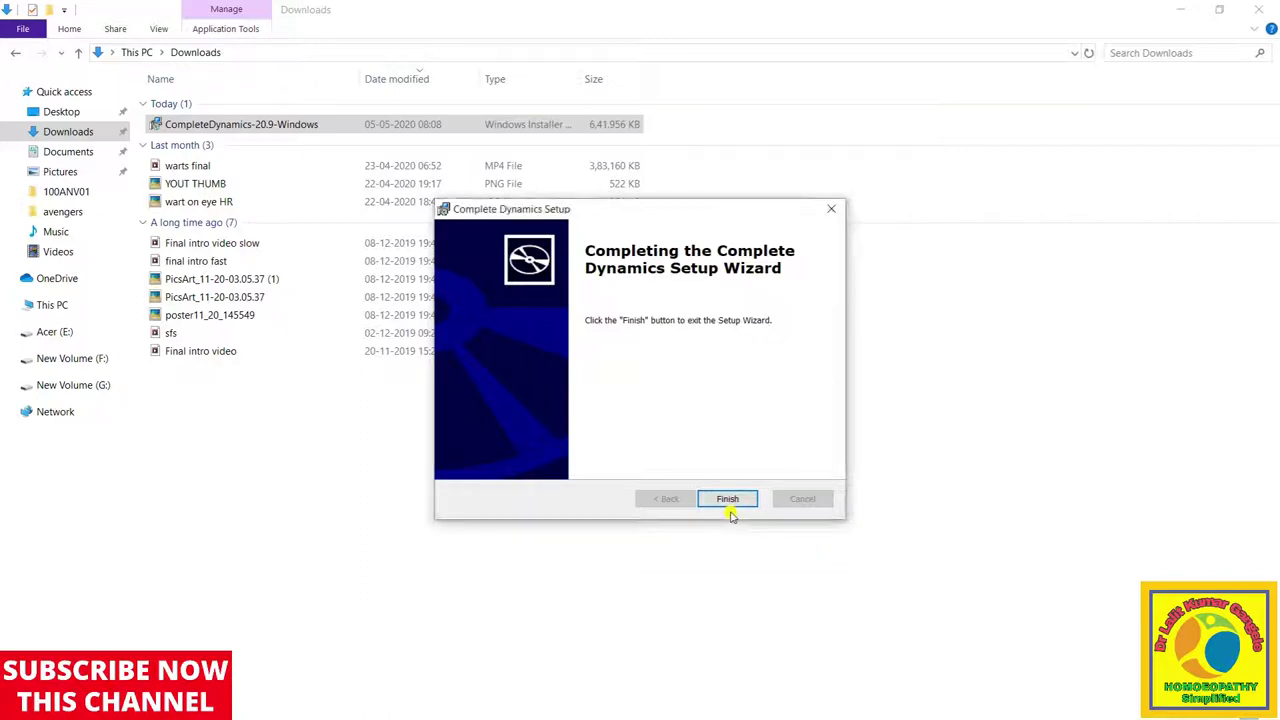
{"action": "left_click", "coordinate": [727, 500]}
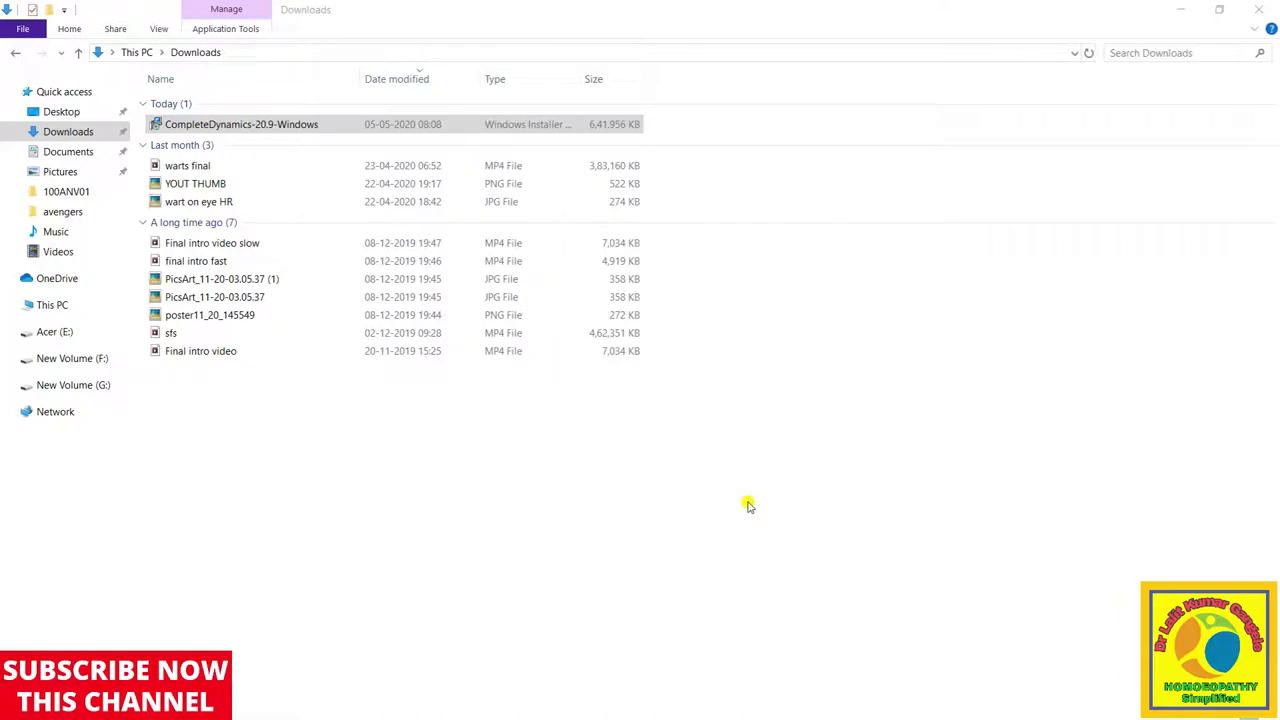
Minimise Explorer and launch Complete Dynamics from its desktop shortcut
{"action": "left_click", "coordinate": [1183, 10]}
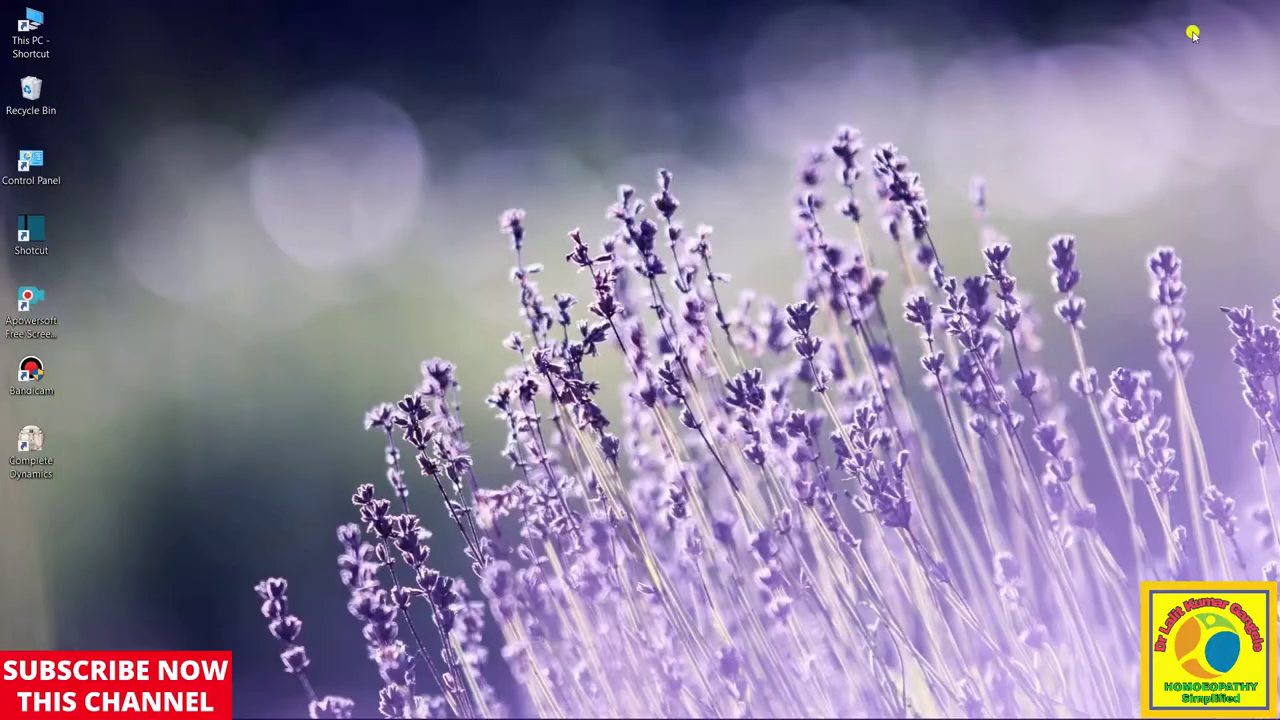
{"action": "double_click", "coordinate": [32, 451]}
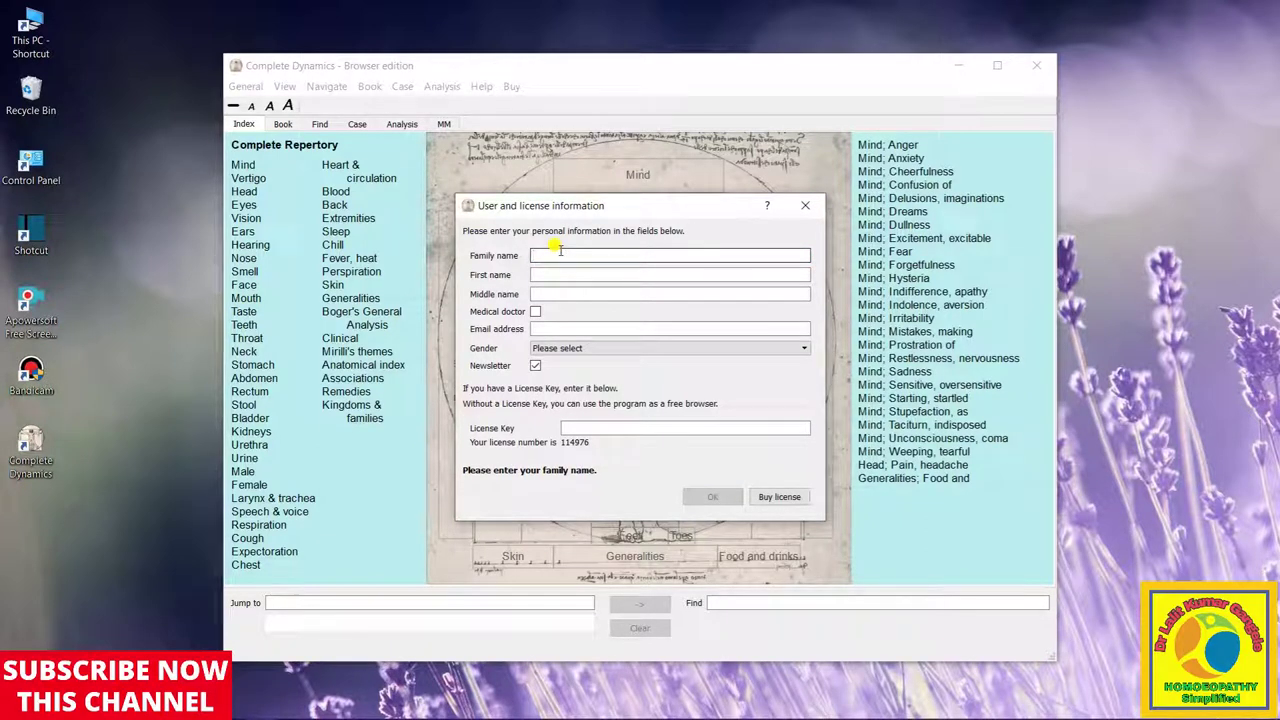
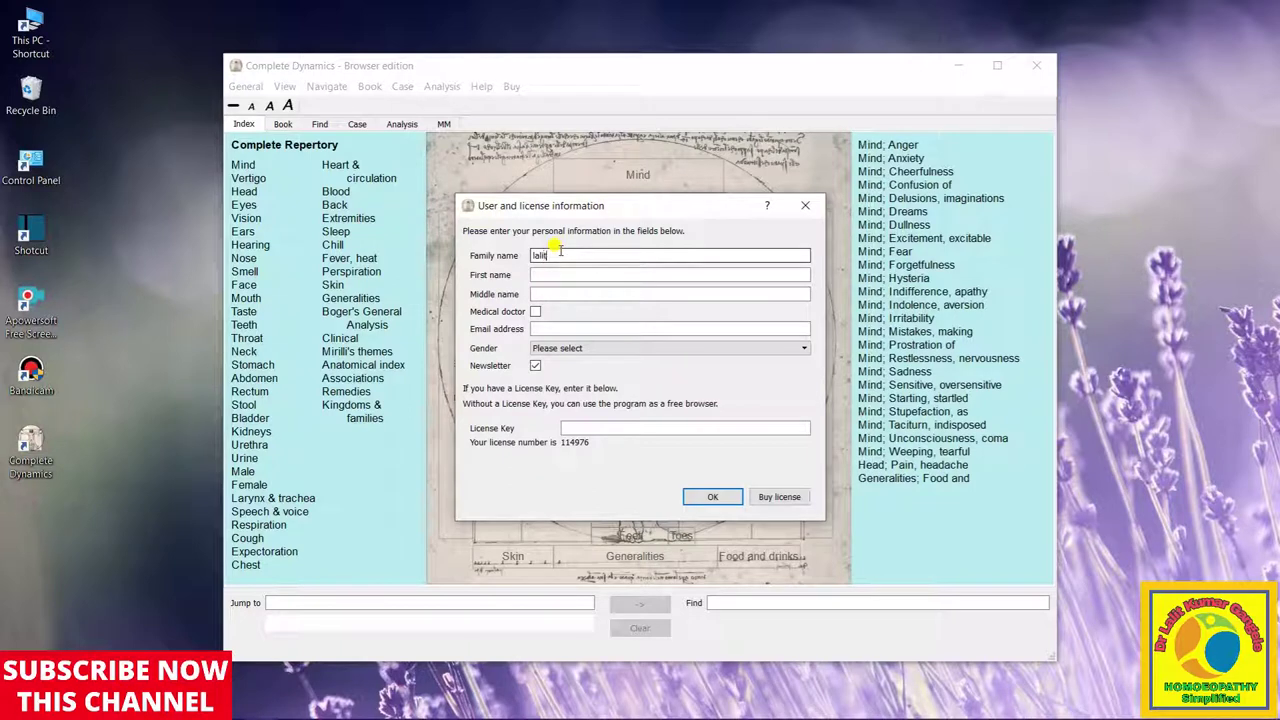
Enter the user's last, first and middle names and mark them as a medical doctor
{"action": "left_click", "coordinate": [557, 272]}
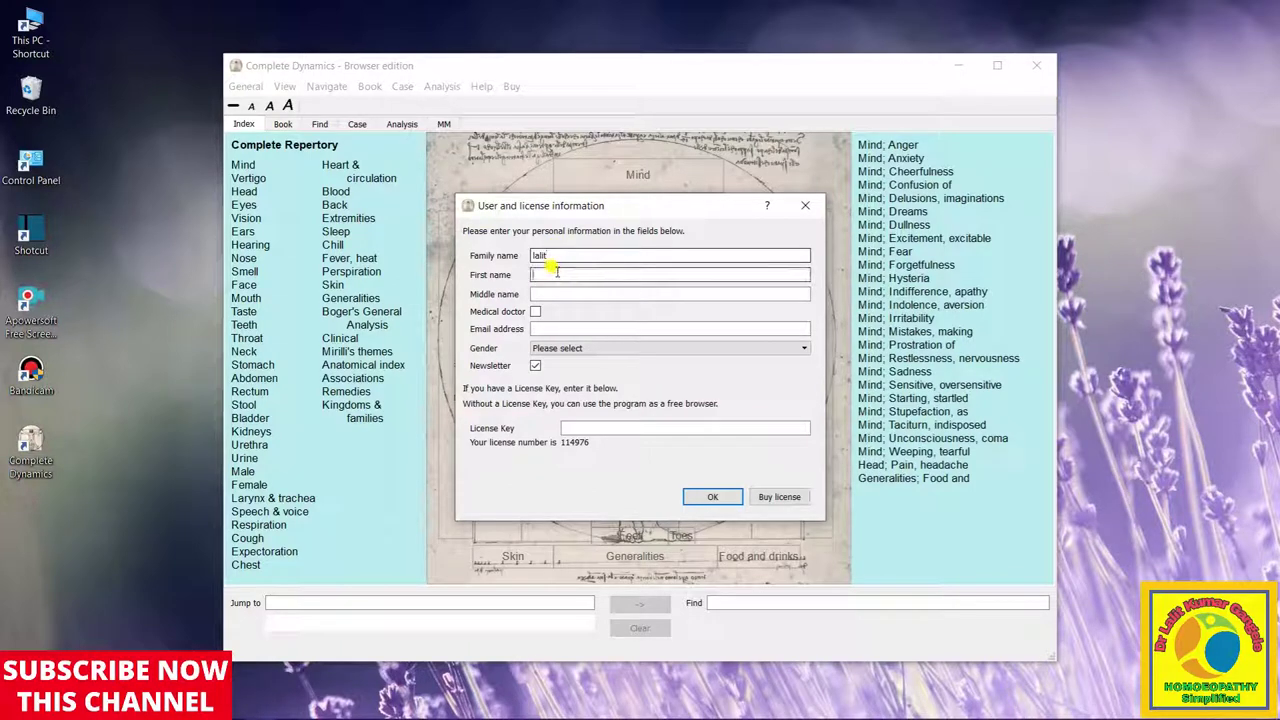
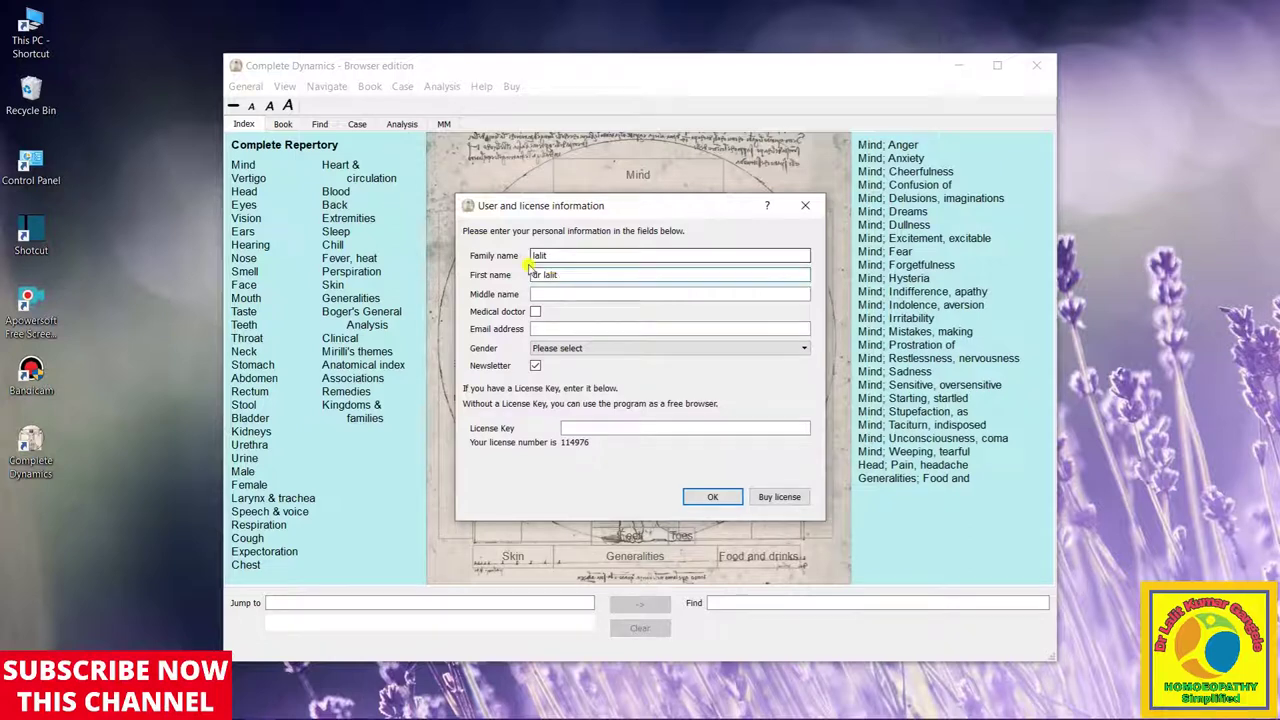
{"action": "left_click", "coordinate": [549, 293]}
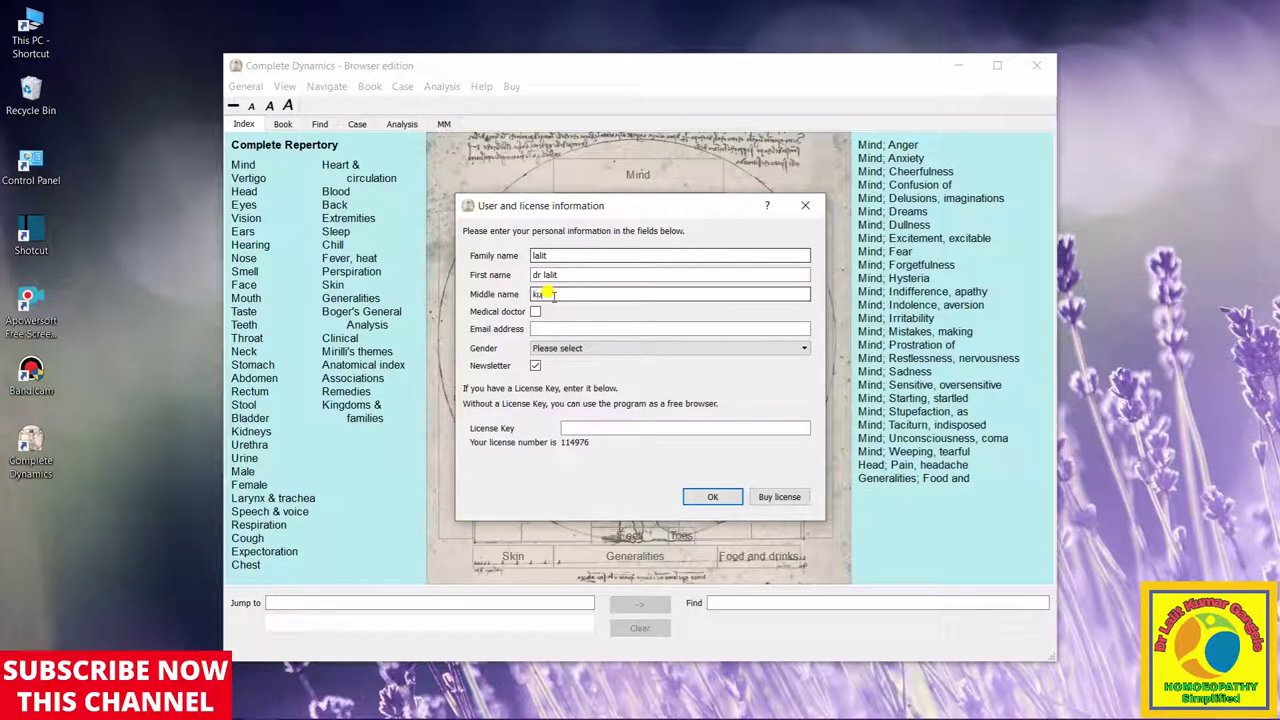
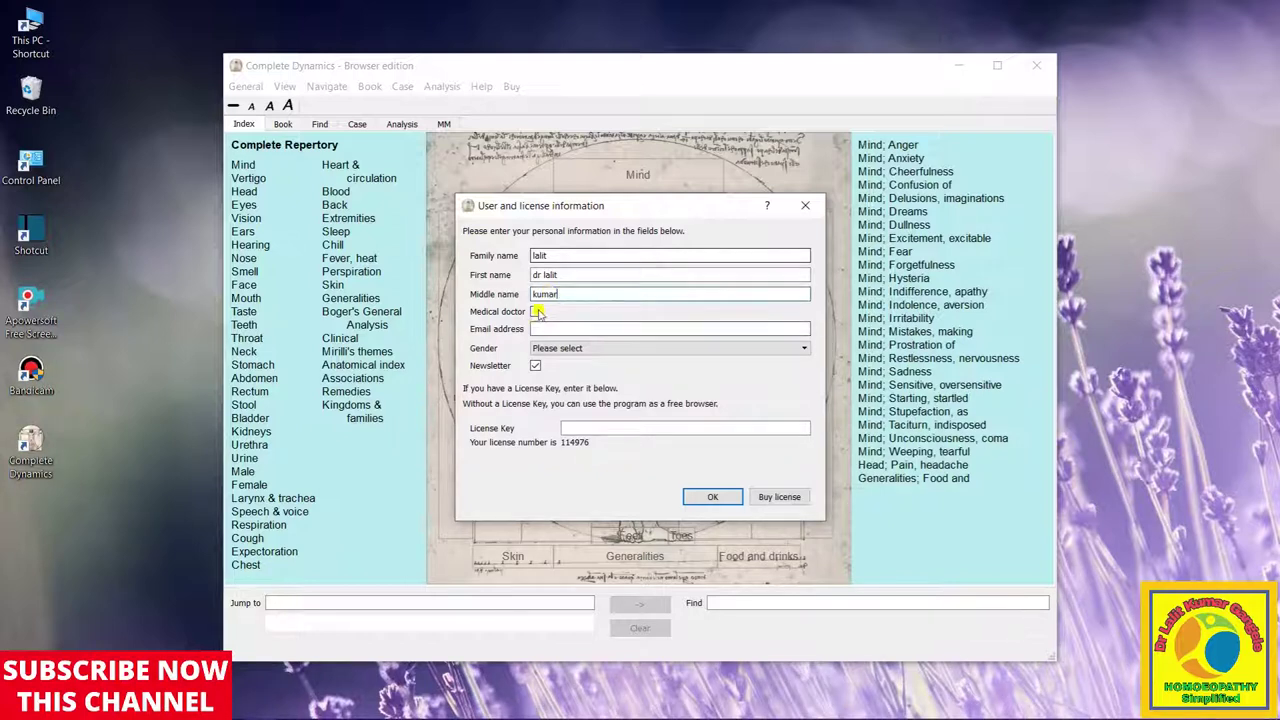
{"action": "left_click", "coordinate": [536, 312]}
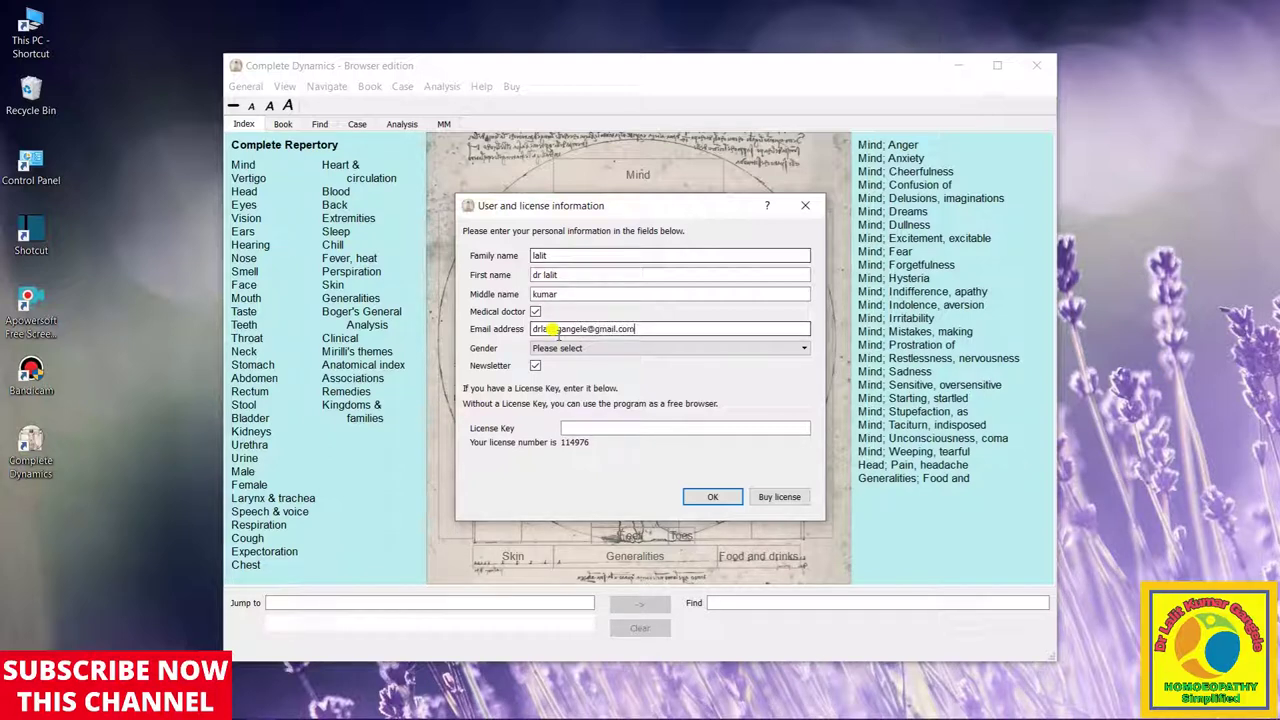
Set the gender to Male in the registration form
{"action": "left_click", "coordinate": [686, 348]}
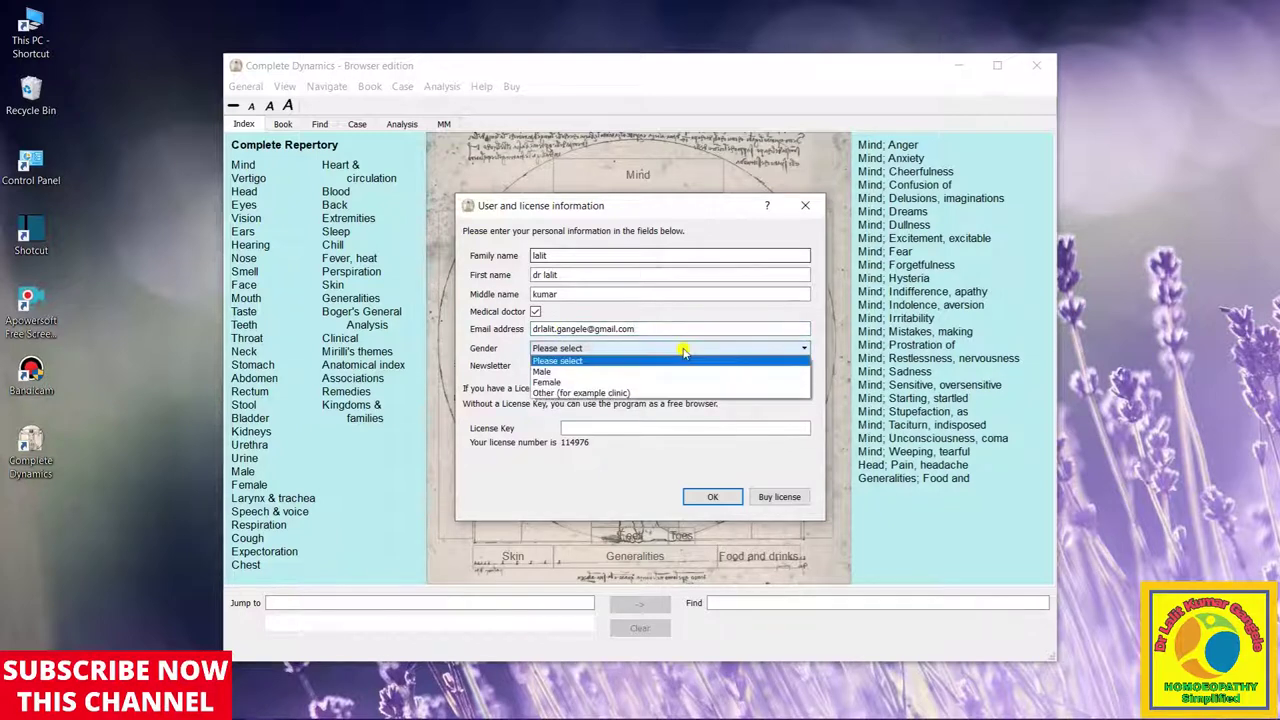
{"action": "left_click", "coordinate": [634, 382]}
{"action": "left_click", "coordinate": [680, 349]}
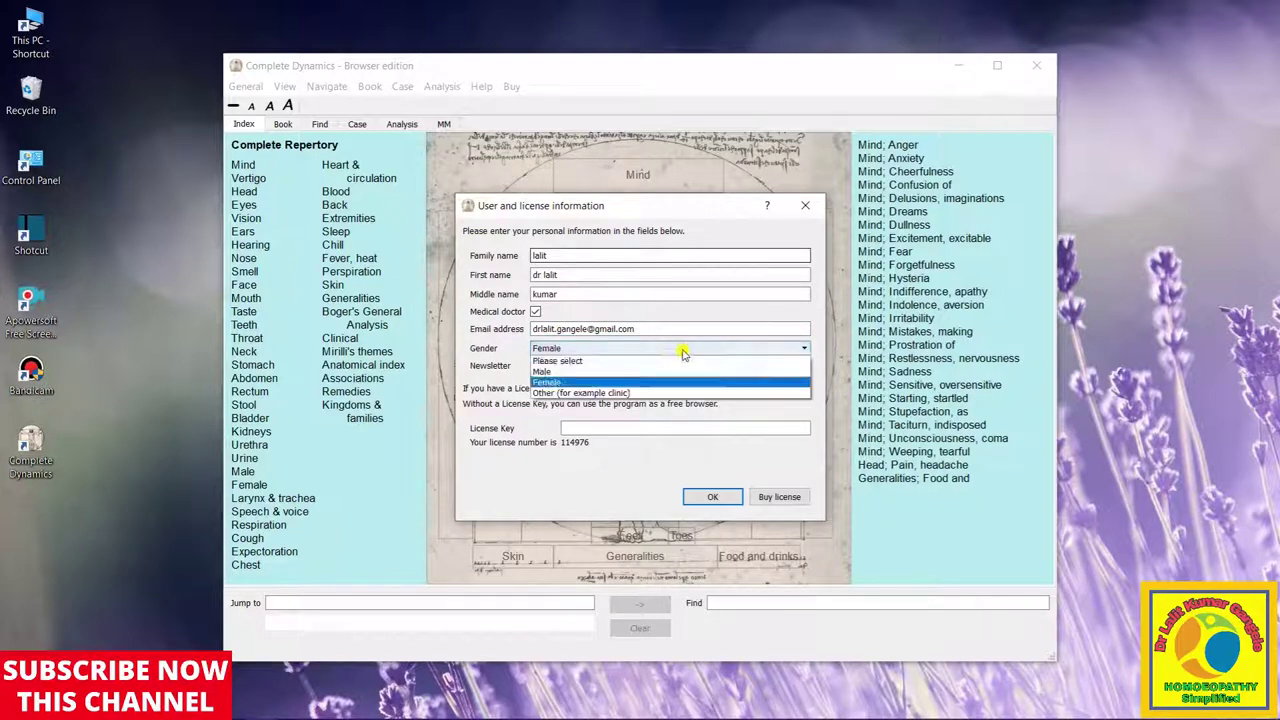
{"action": "left_click", "coordinate": [672, 371]}
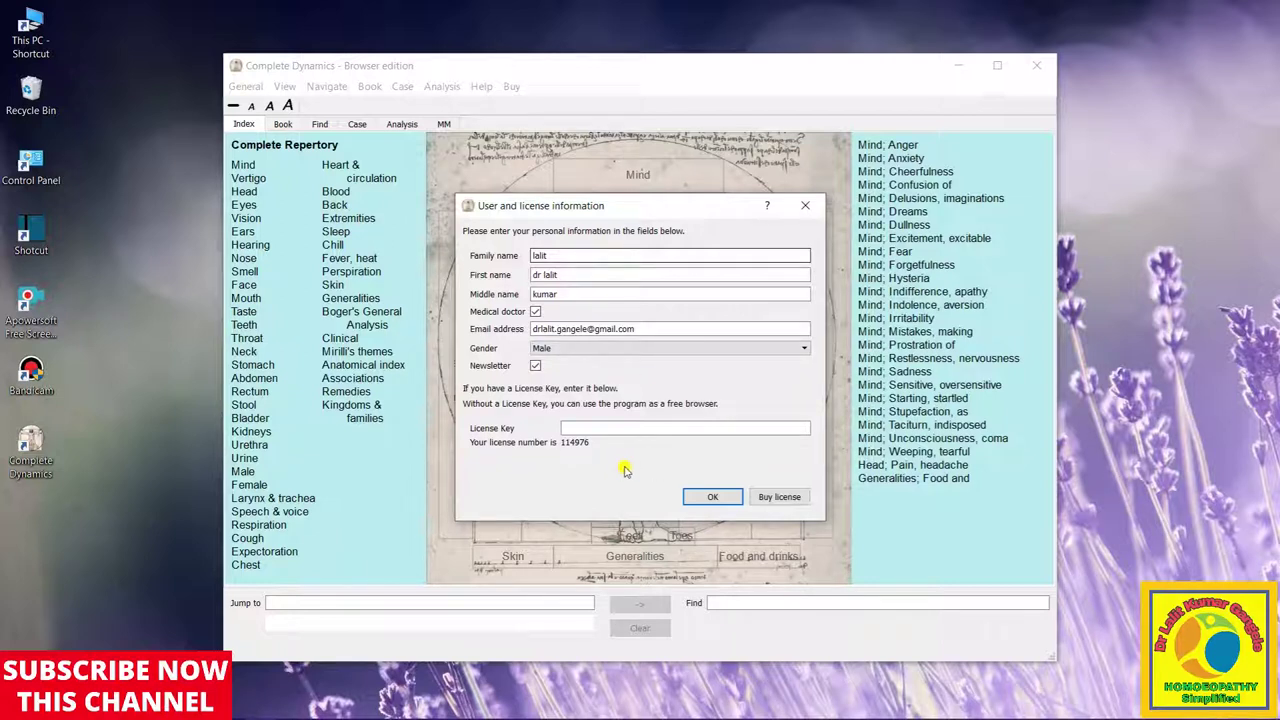
Enter the licence key, submit the form, and close the dealer page in Chrome
{"action": "left_click", "coordinate": [610, 428]}
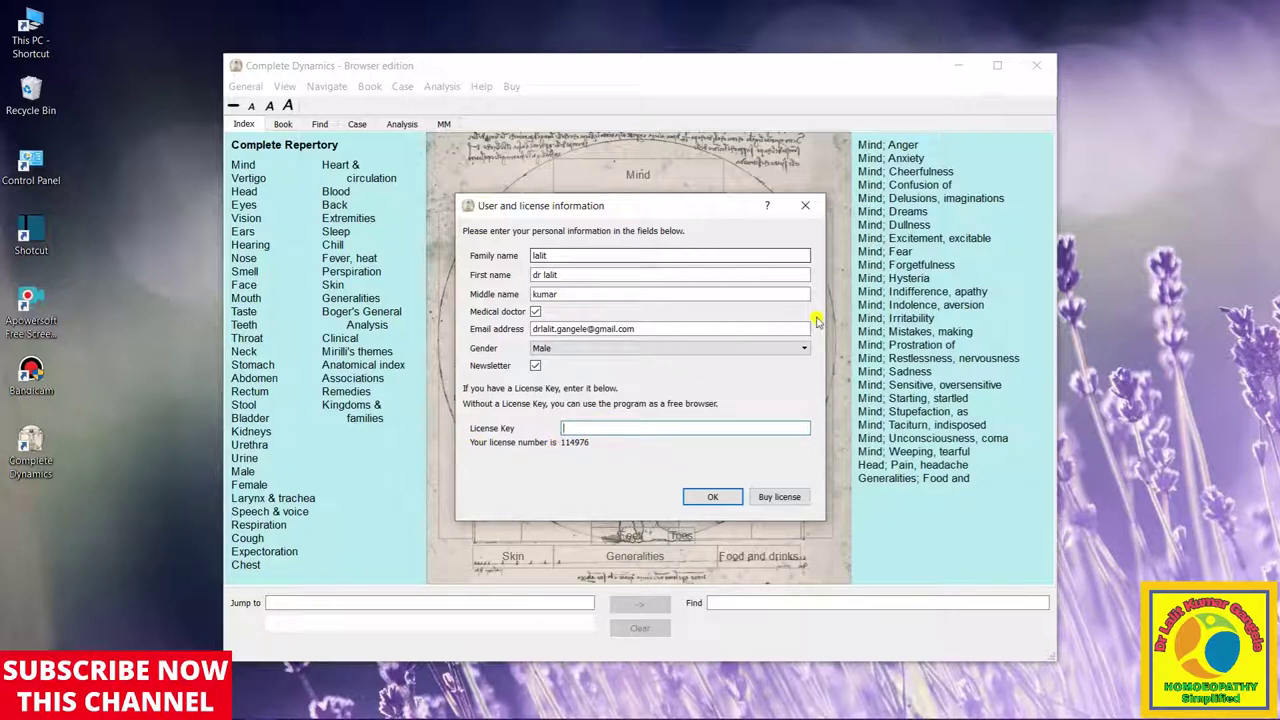
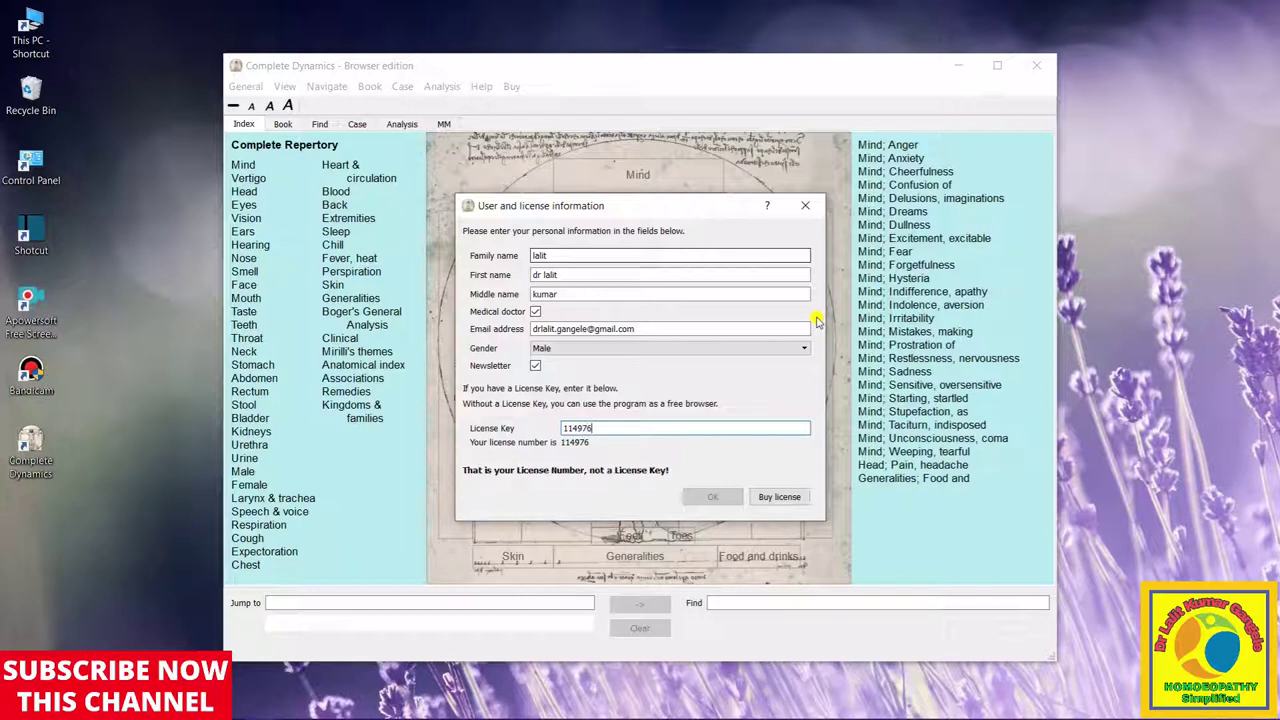
{"action": "left_click", "coordinate": [705, 500]}
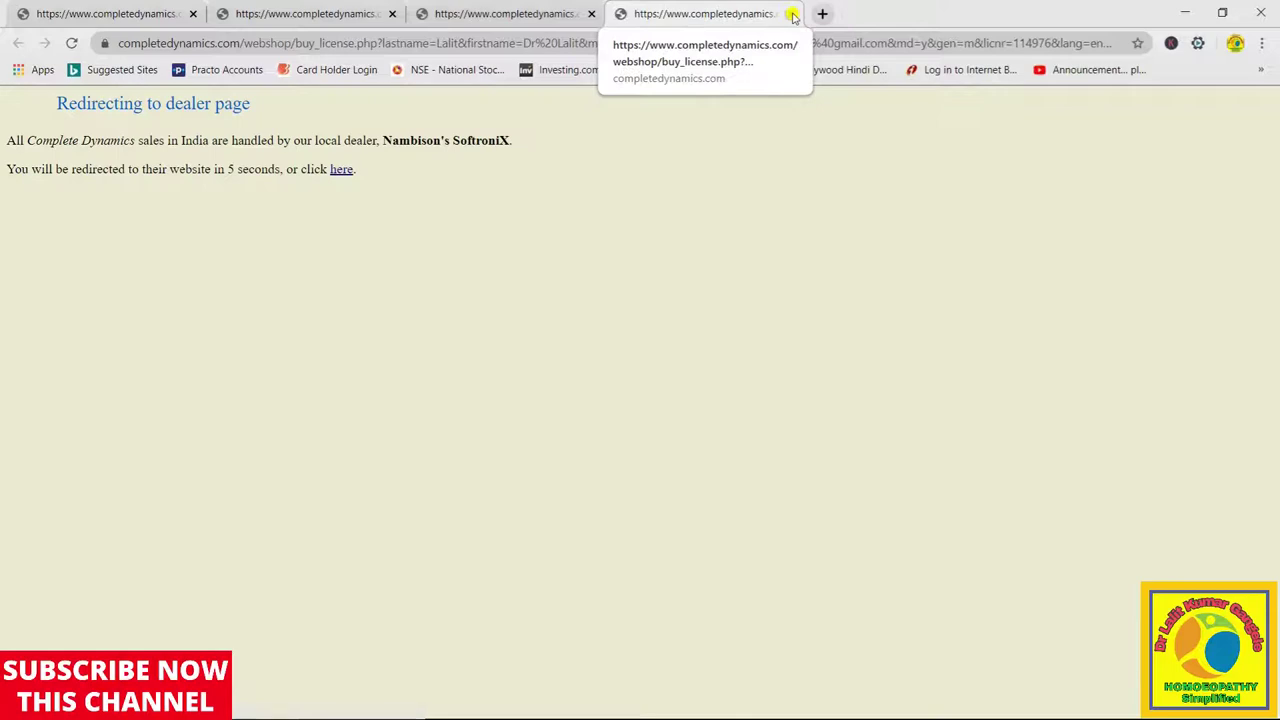
{"action": "left_click", "coordinate": [791, 14]}
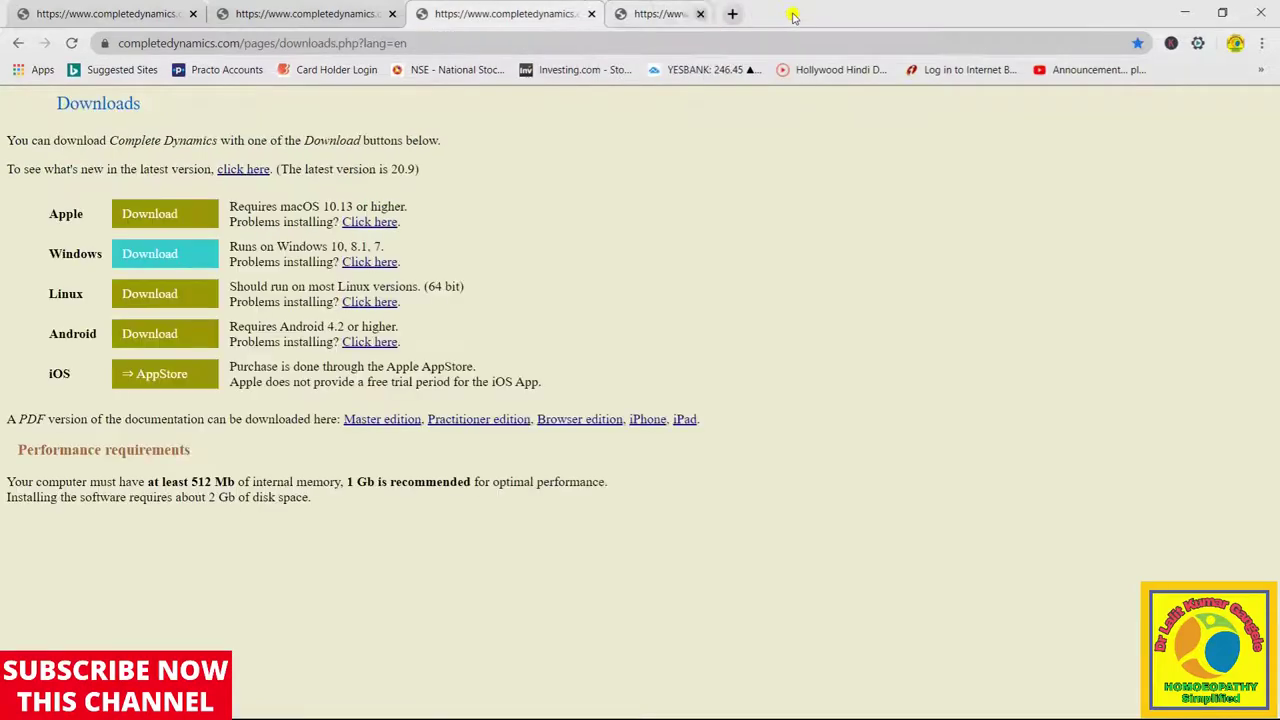
{"action": "left_click", "coordinate": [1197, 10]}
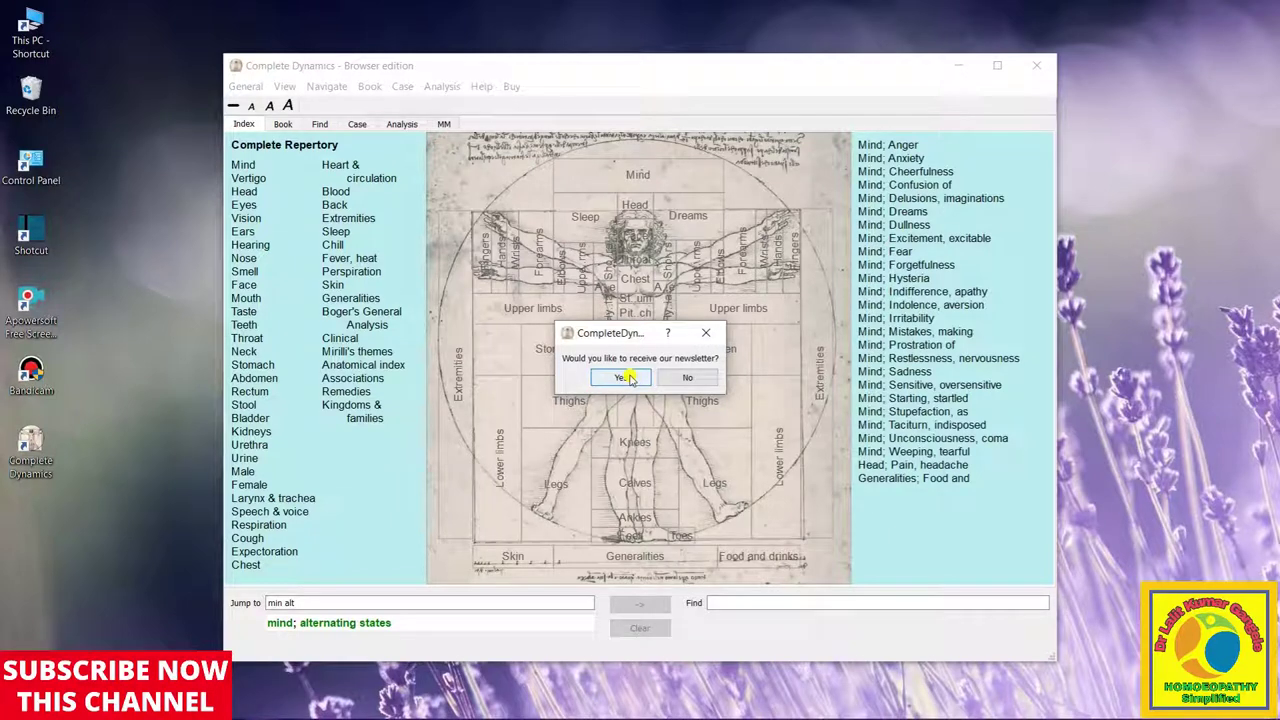
Decline the newsletter and maximise the Complete Dynamics window
{"action": "left_click", "coordinate": [706, 377]}
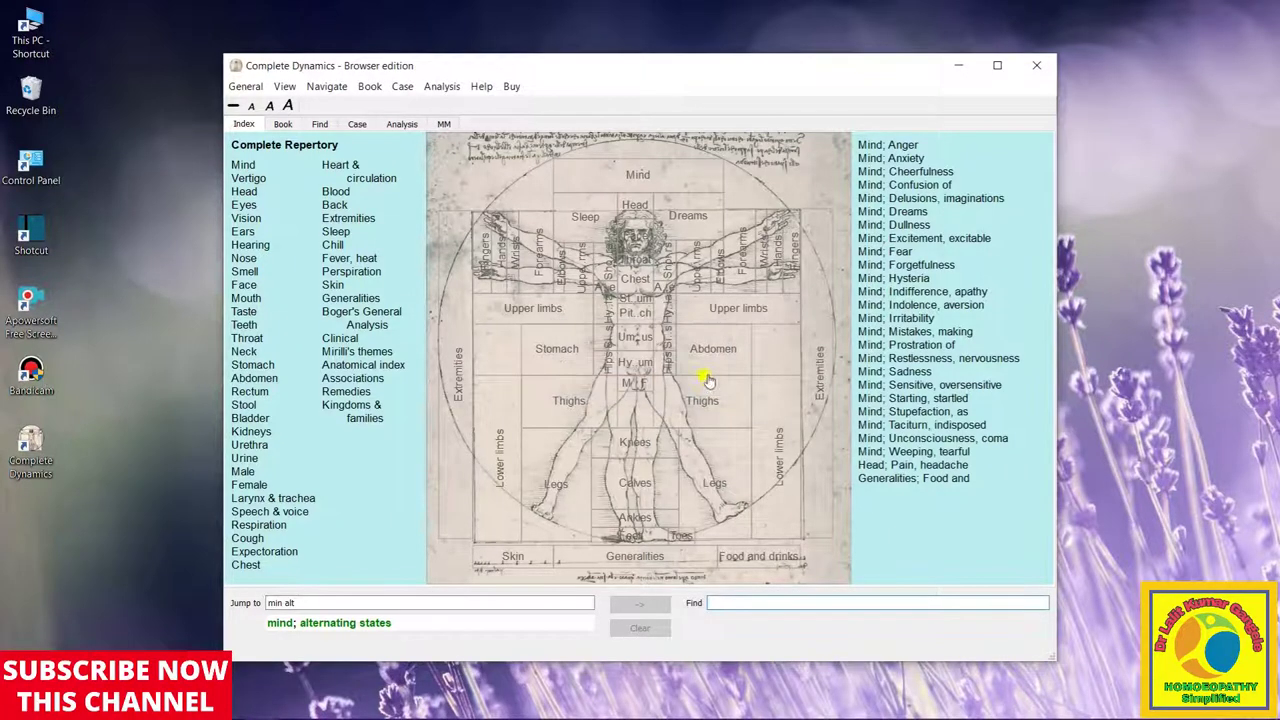
{"action": "left_click", "coordinate": [997, 65]}
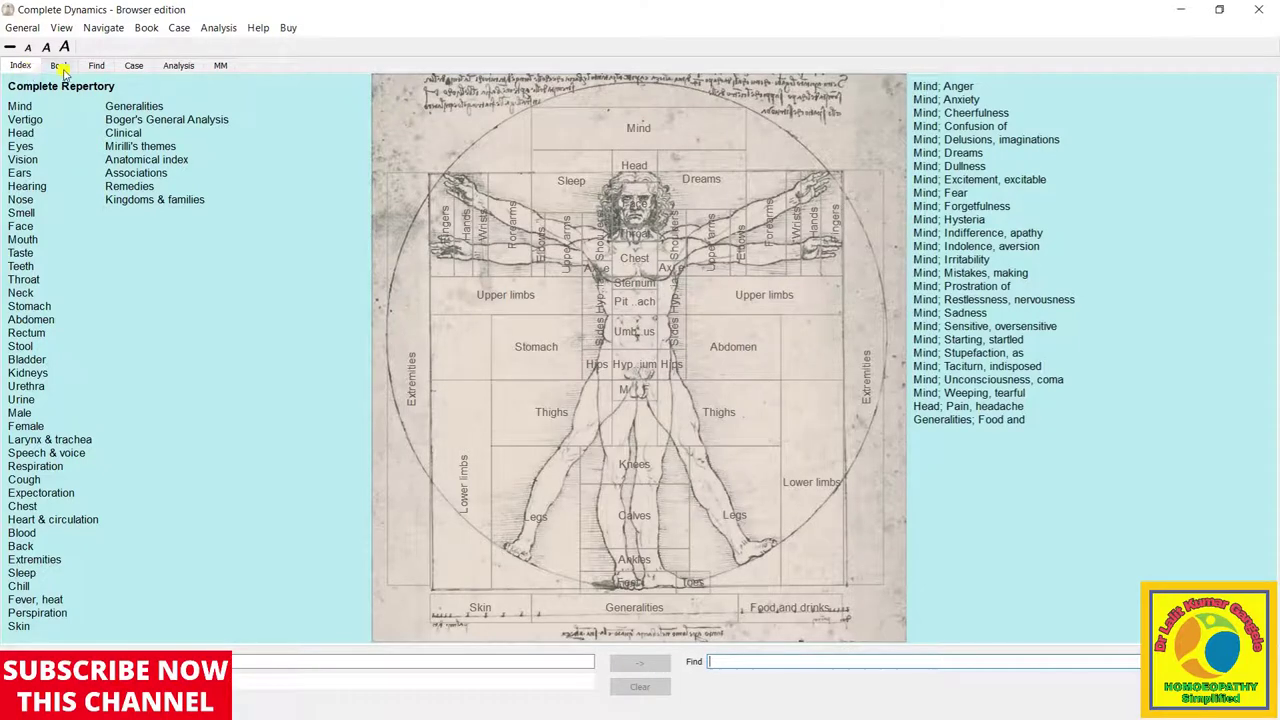
View the repertory as Book pages, scroll through a rubric, then switch to Find
{"action": "left_click", "coordinate": [62, 68]}
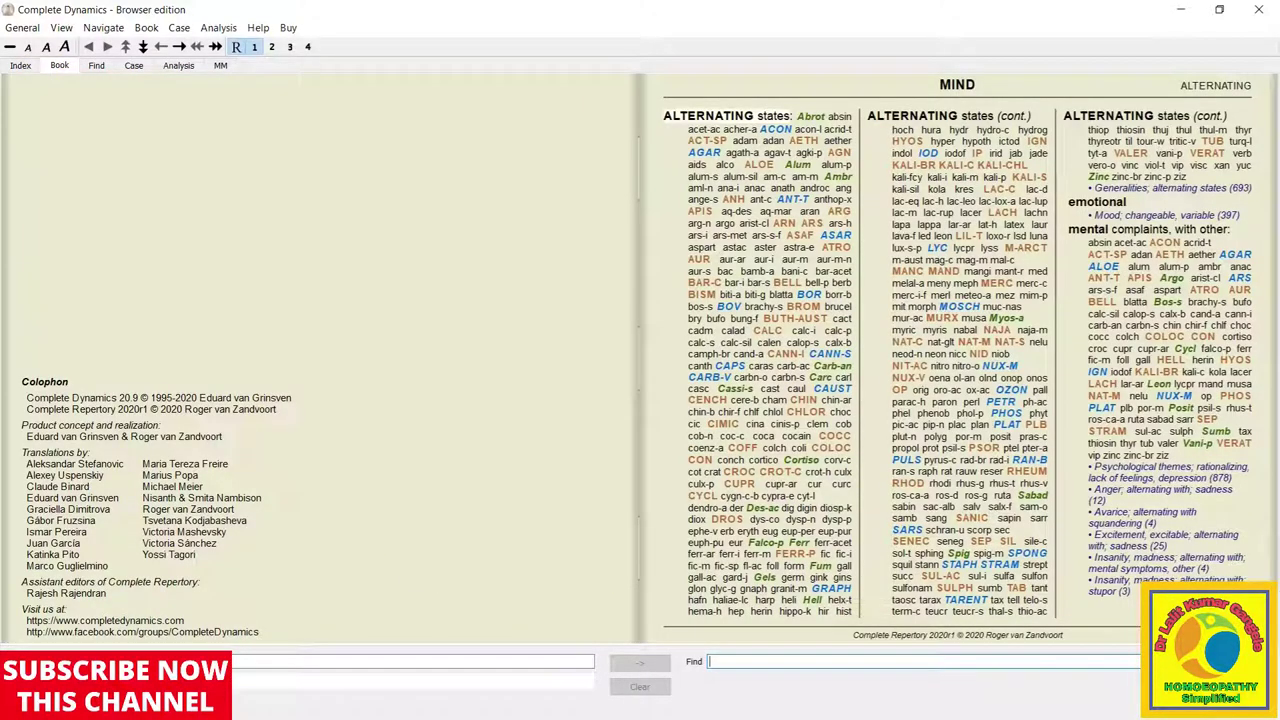
{"action": "left_click", "coordinate": [1097, 201]}
{"action": "scroll", "coordinate": [510, 401], "scroll_direction": "down", "scroll_amount": 4}
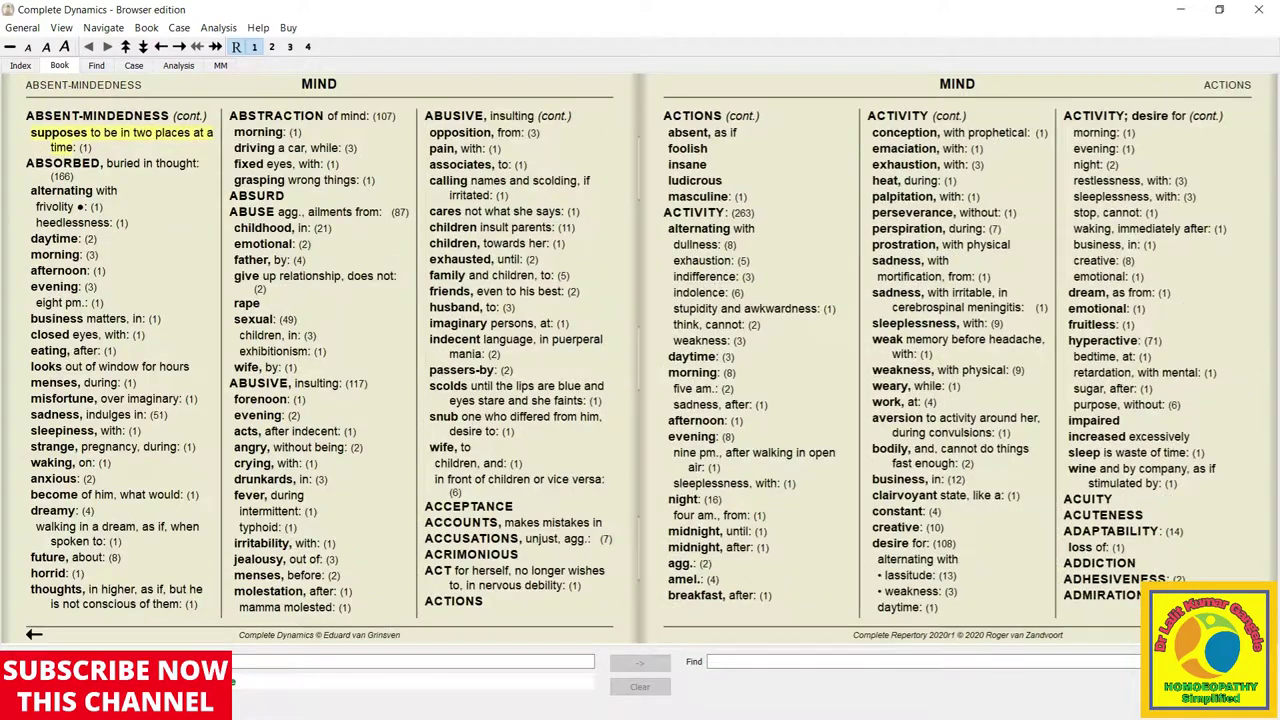
{"action": "left_click", "coordinate": [104, 66]}
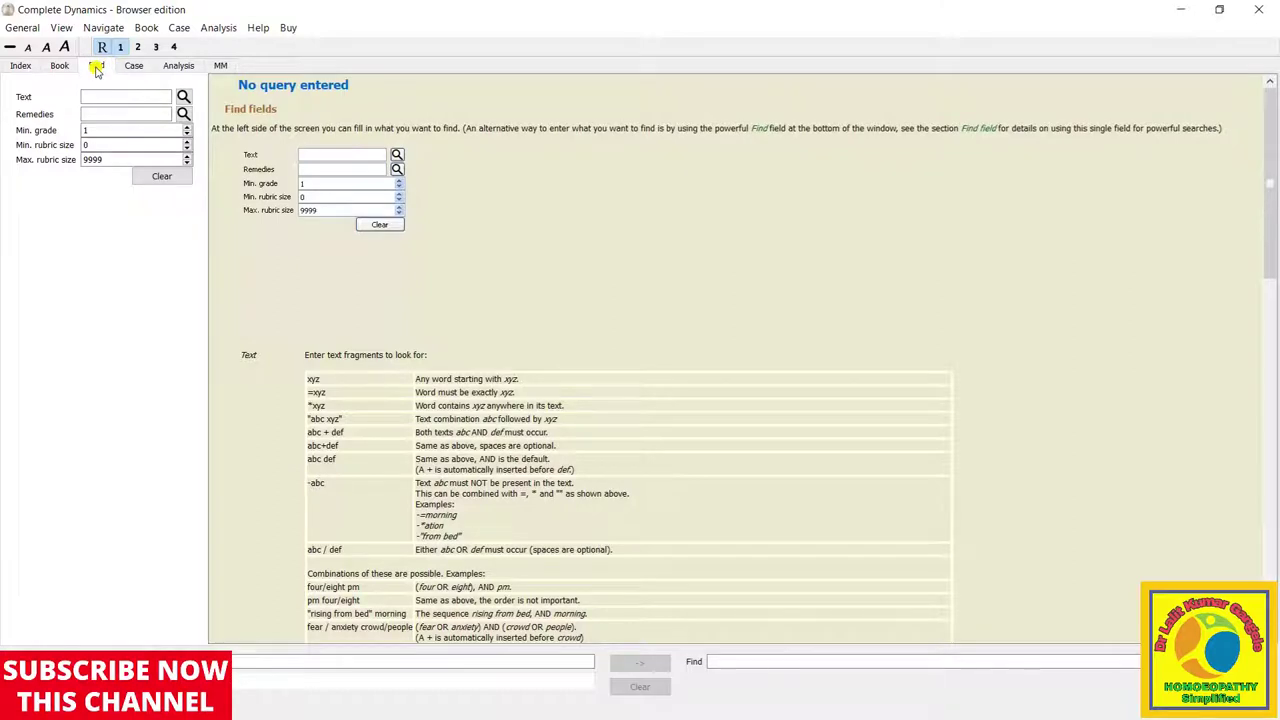
Search 'pain in abdomen' (1842 rubrics), page through with remedies shown, then clear it
{"action": "left_click", "coordinate": [743, 662]}
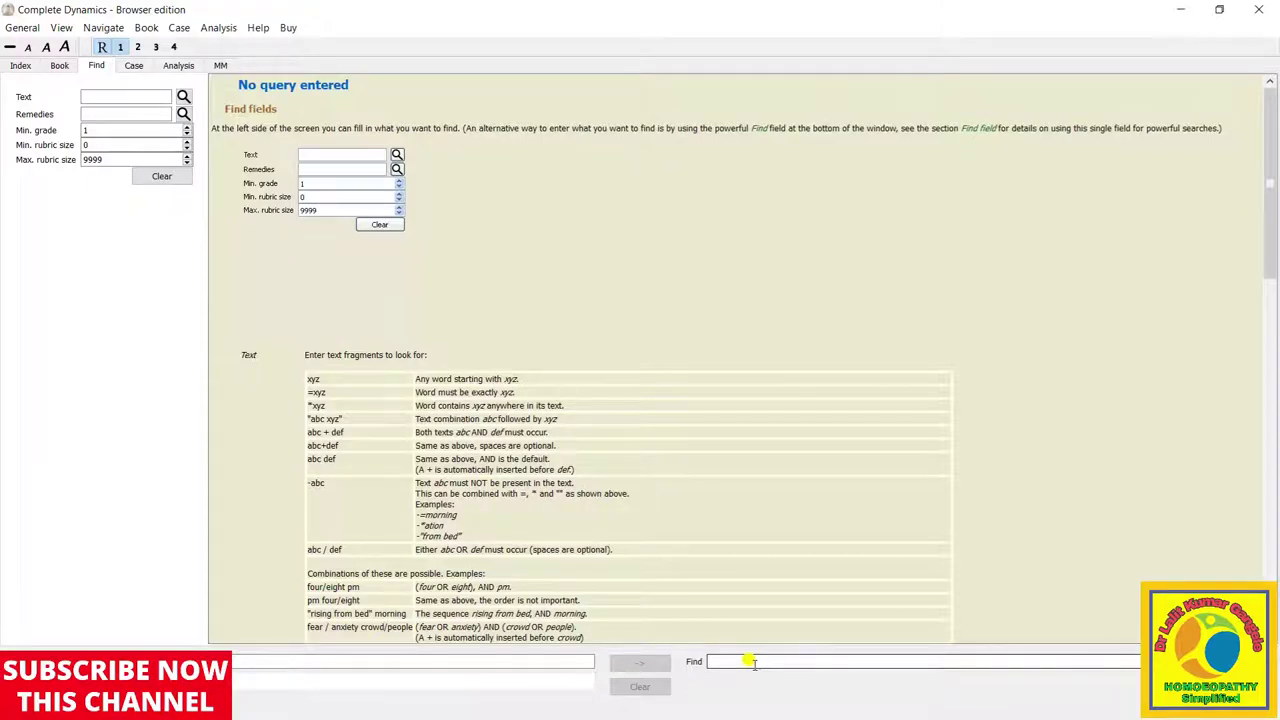
{"action": "type", "text": "pain in"}
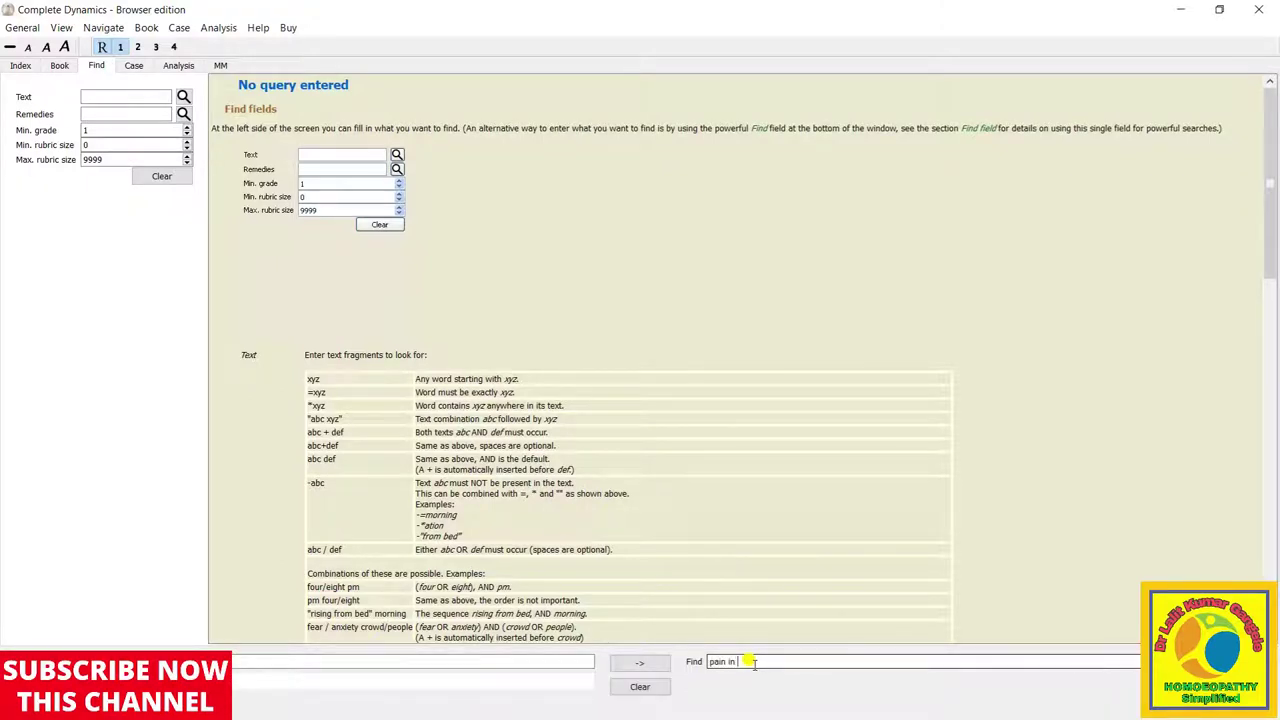
{"action": "type", "text": " abdomen"}
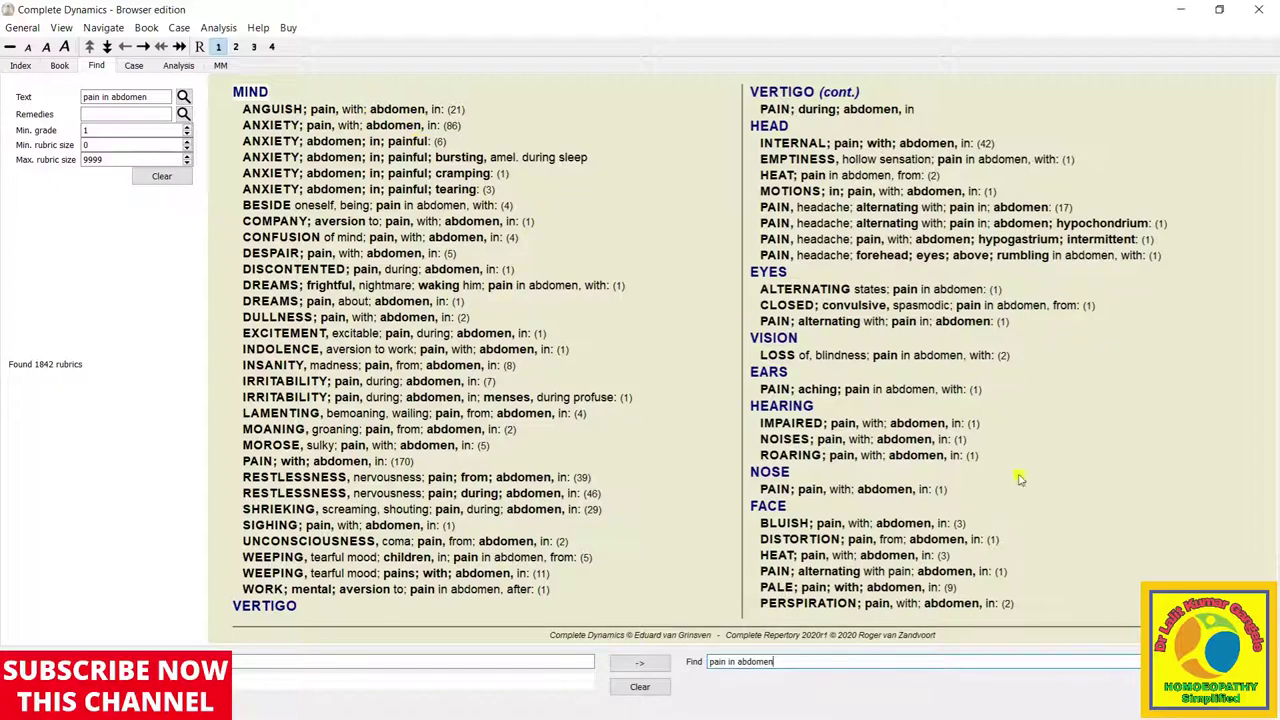
{"action": "scroll", "coordinate": [700, 350], "scroll_direction": "down", "scroll_amount": 4}
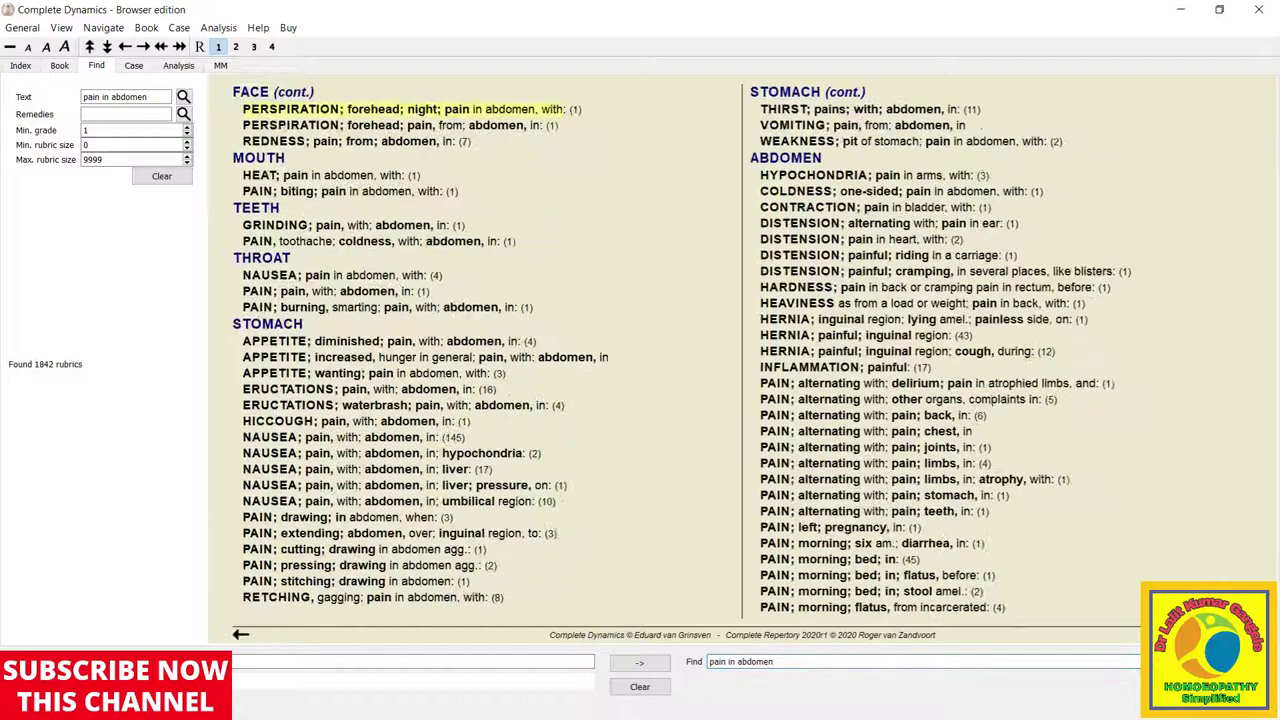
{"action": "scroll", "coordinate": [700, 350], "scroll_direction": "down", "scroll_amount": 1}
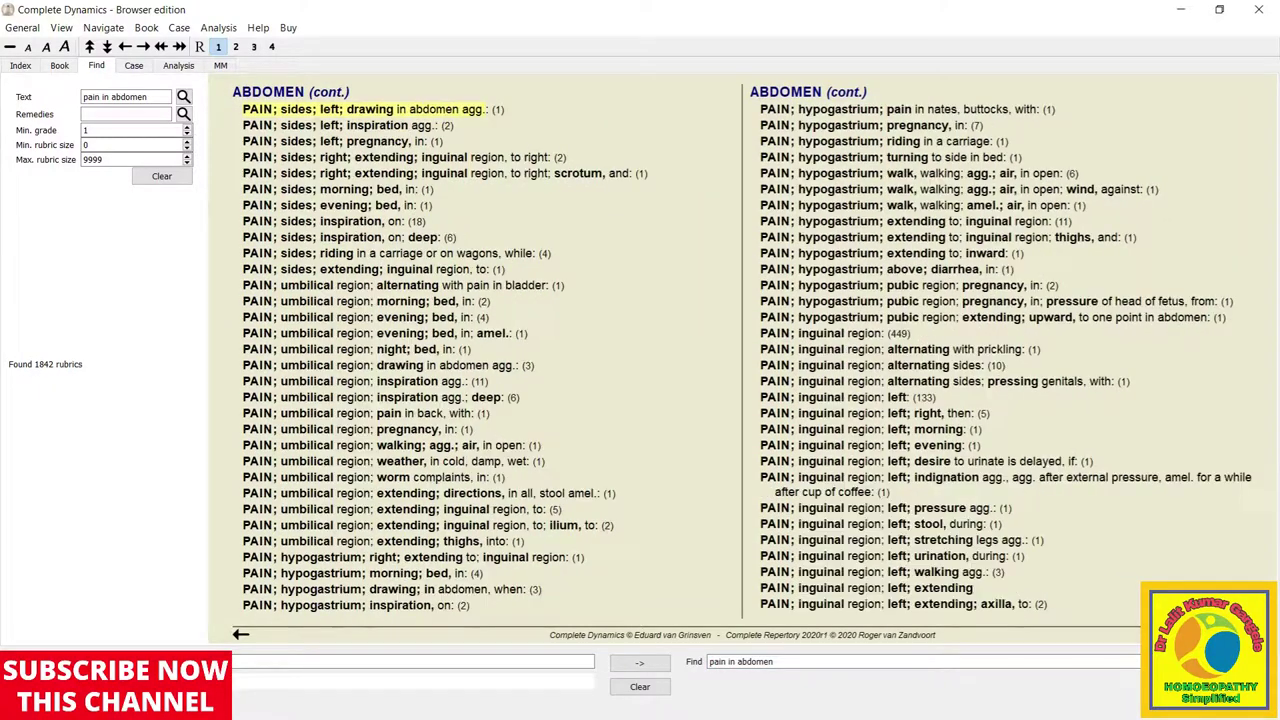
{"action": "key", "text": "r"}
{"action": "left_click", "coordinate": [809, 662]}
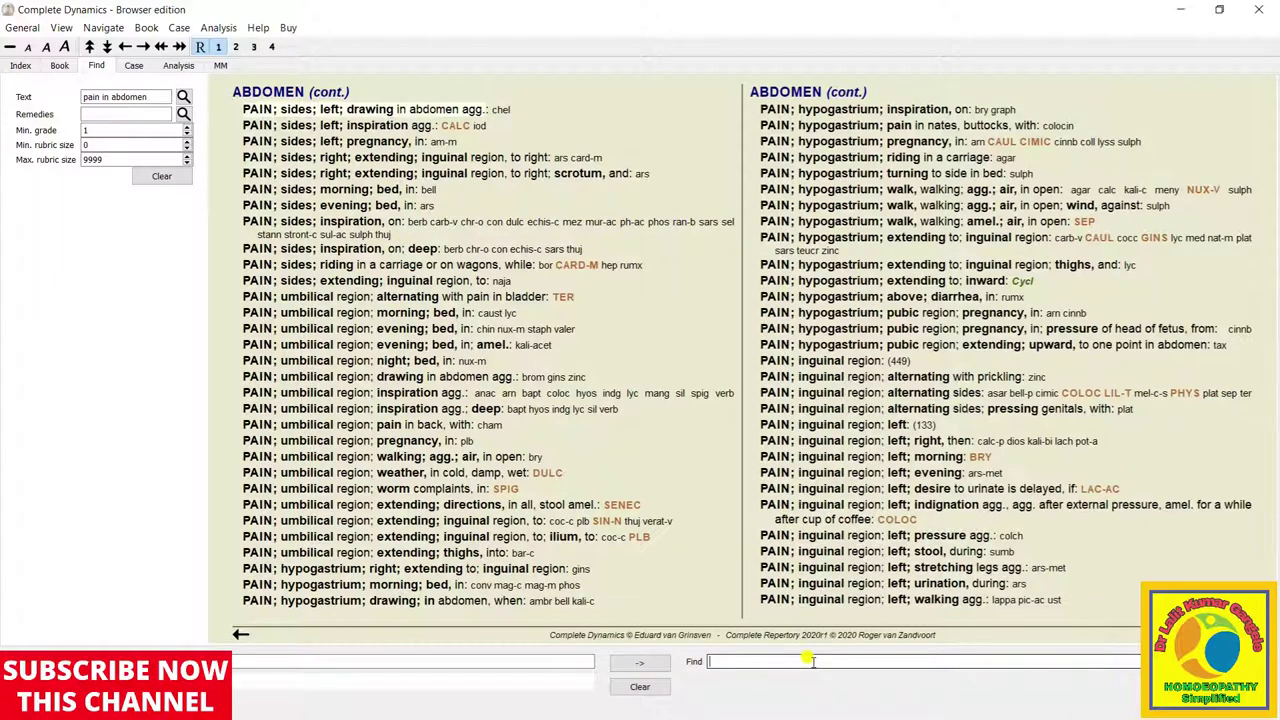
{"action": "key", "text": "Return"}
Search 'pain in head', then refine the query to 'pain in head sun' for 11 HEAD rubrics
{"action": "left_click", "coordinate": [812, 661]}
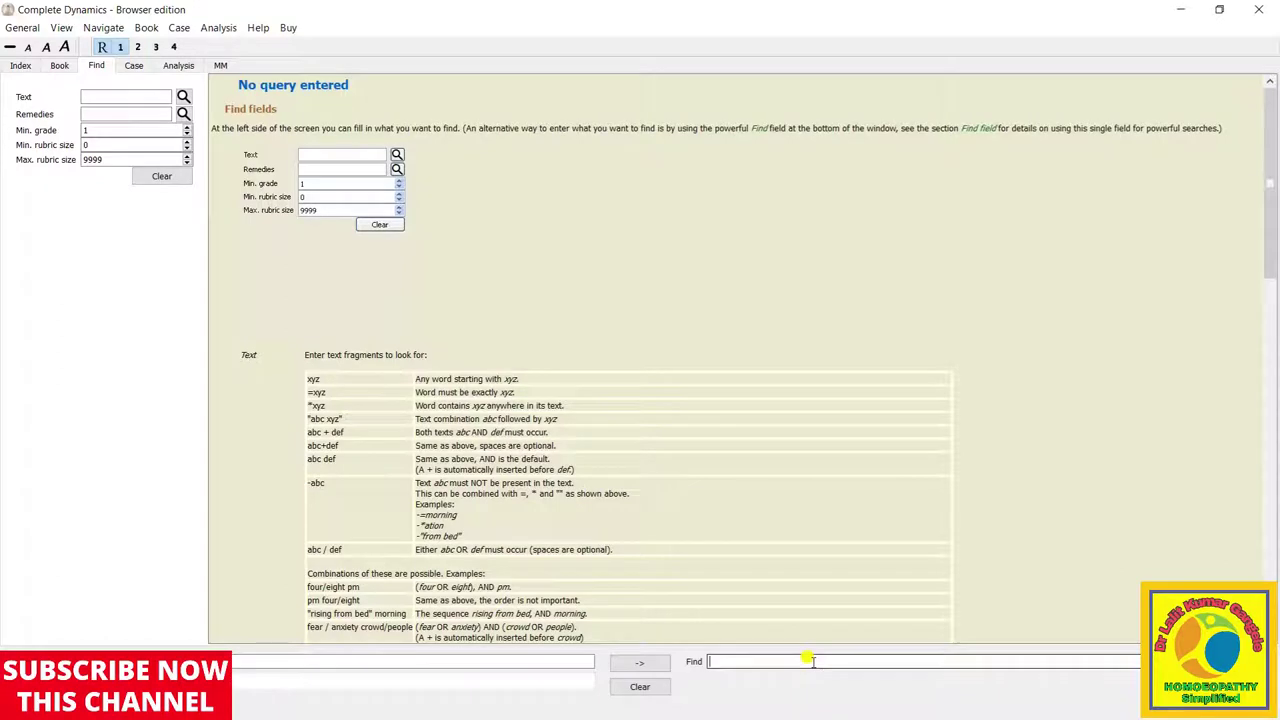
{"action": "type", "text": "pain in head"}
{"action": "key", "text": "Return"}
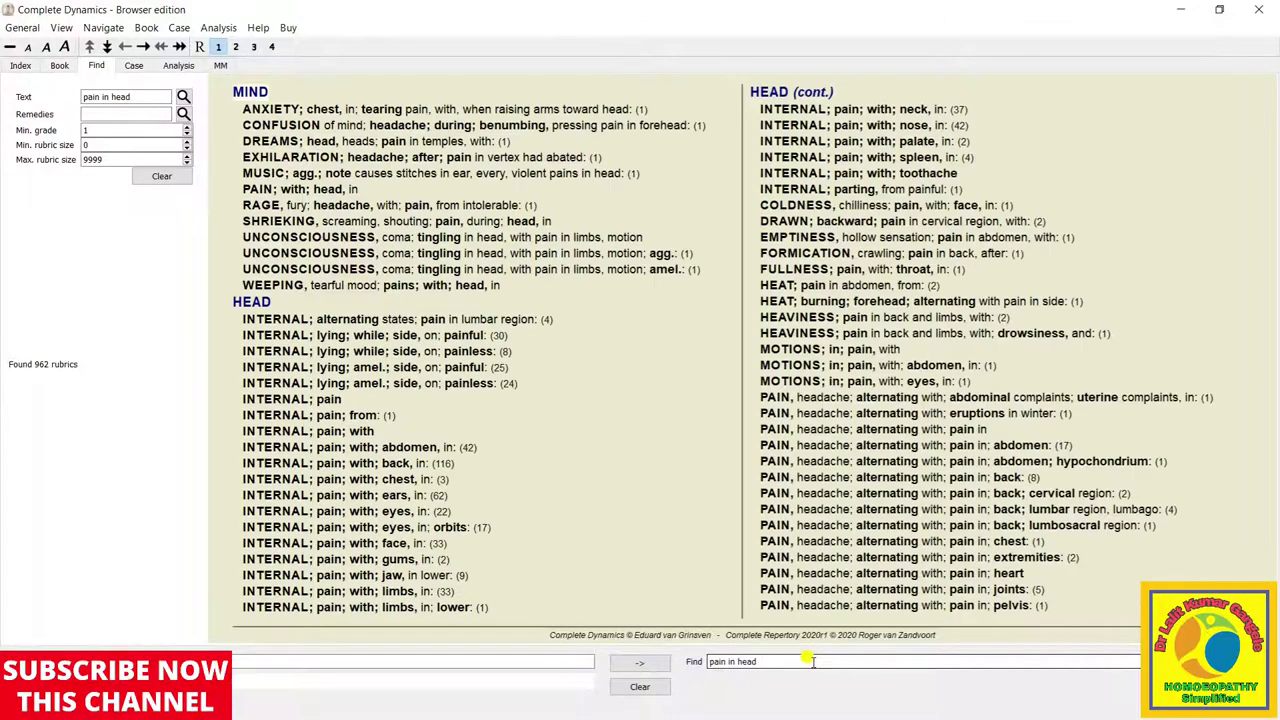
{"action": "type", "text": "sun expos"}
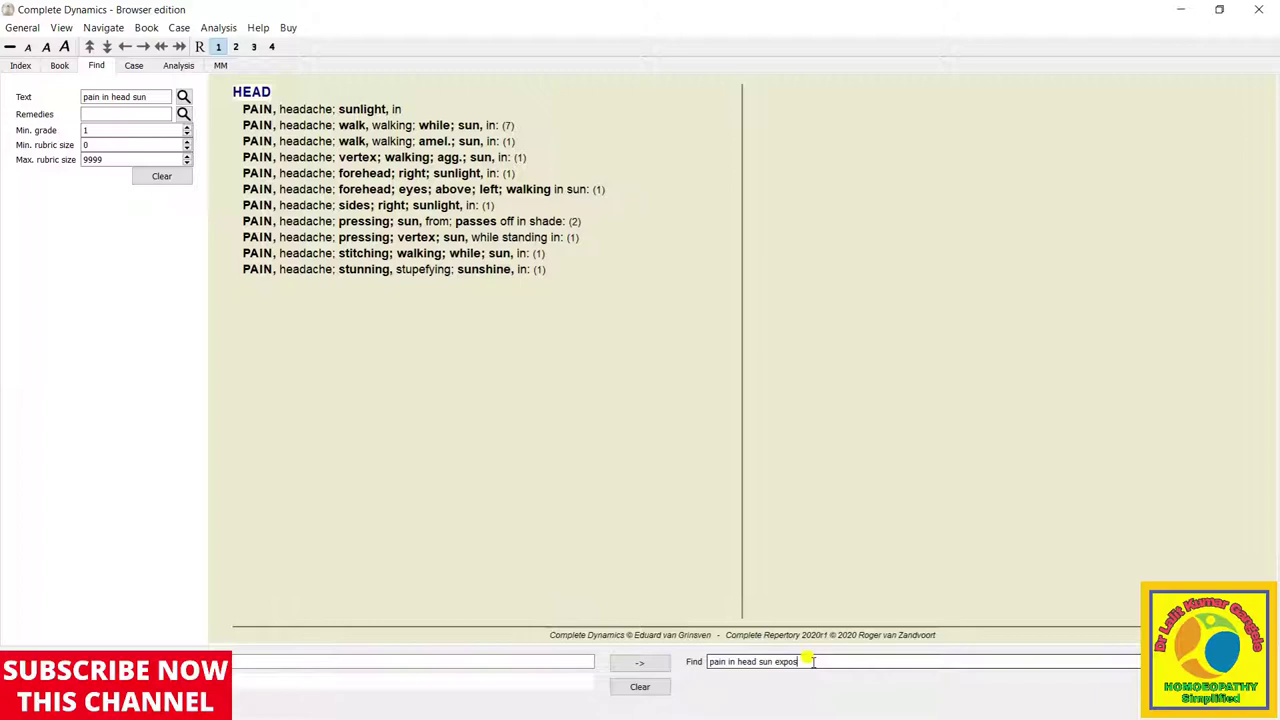
{"action": "type", "text": "u"}
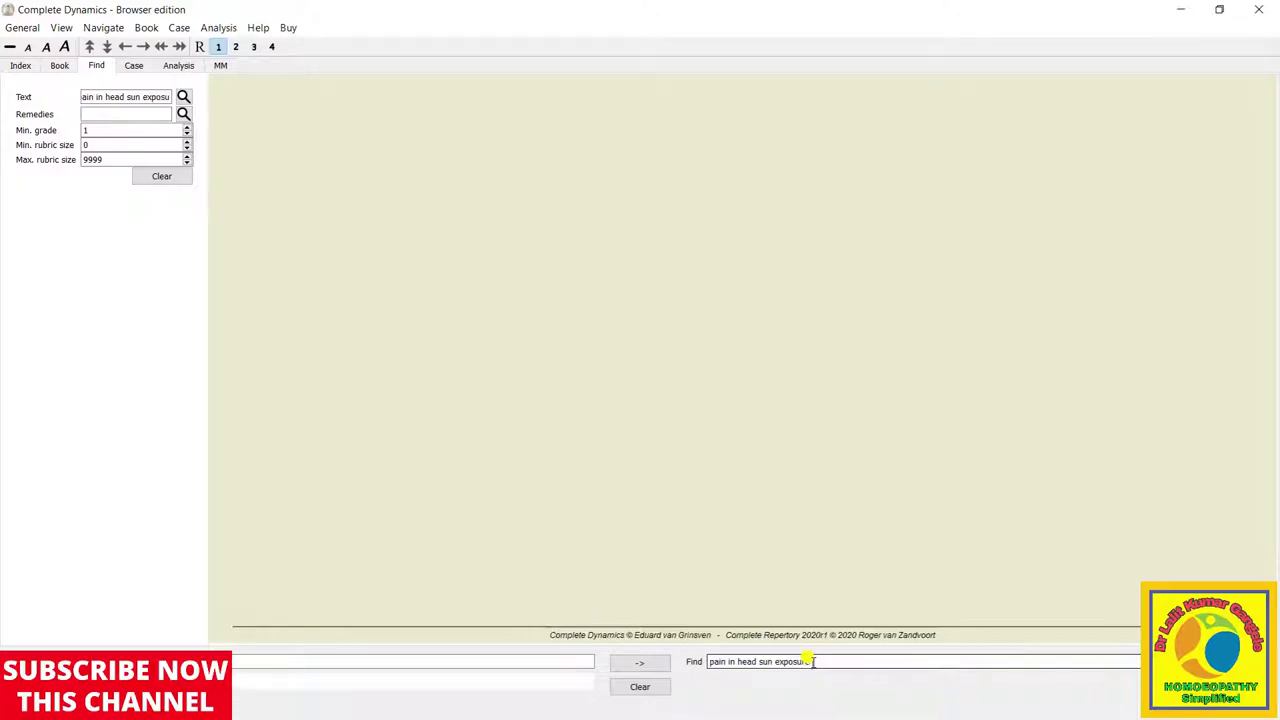
{"action": "type", "text": "re"}
{"action": "key", "text": "BackSpace"}
{"action": "key", "text": "BackSpace"}
{"action": "key", "text": "BackSpace"}
{"action": "key", "text": "BackSpace"}
{"action": "key", "text": "BackSpace"}
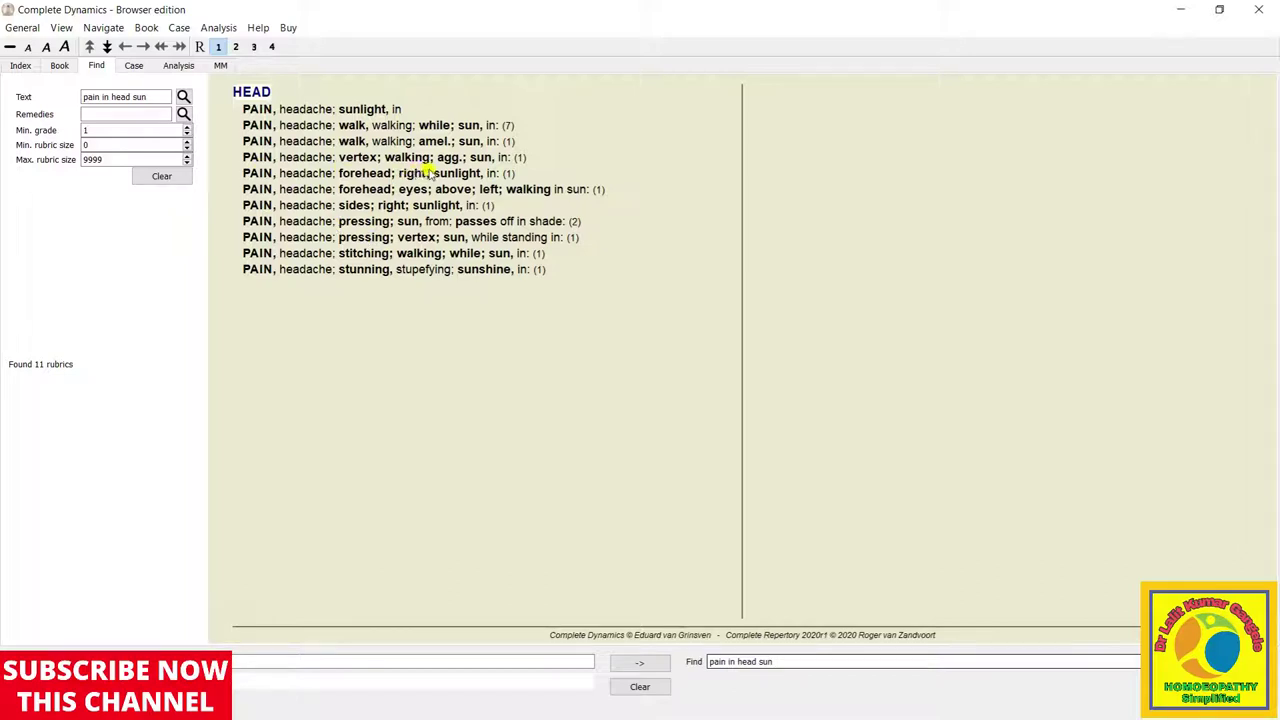
Open the 'PAIN, headache; sunlight, in' rubric in the book and follow its light cross-reference
{"action": "left_click", "coordinate": [340, 108]}
{"action": "double_click", "coordinate": [340, 108]}
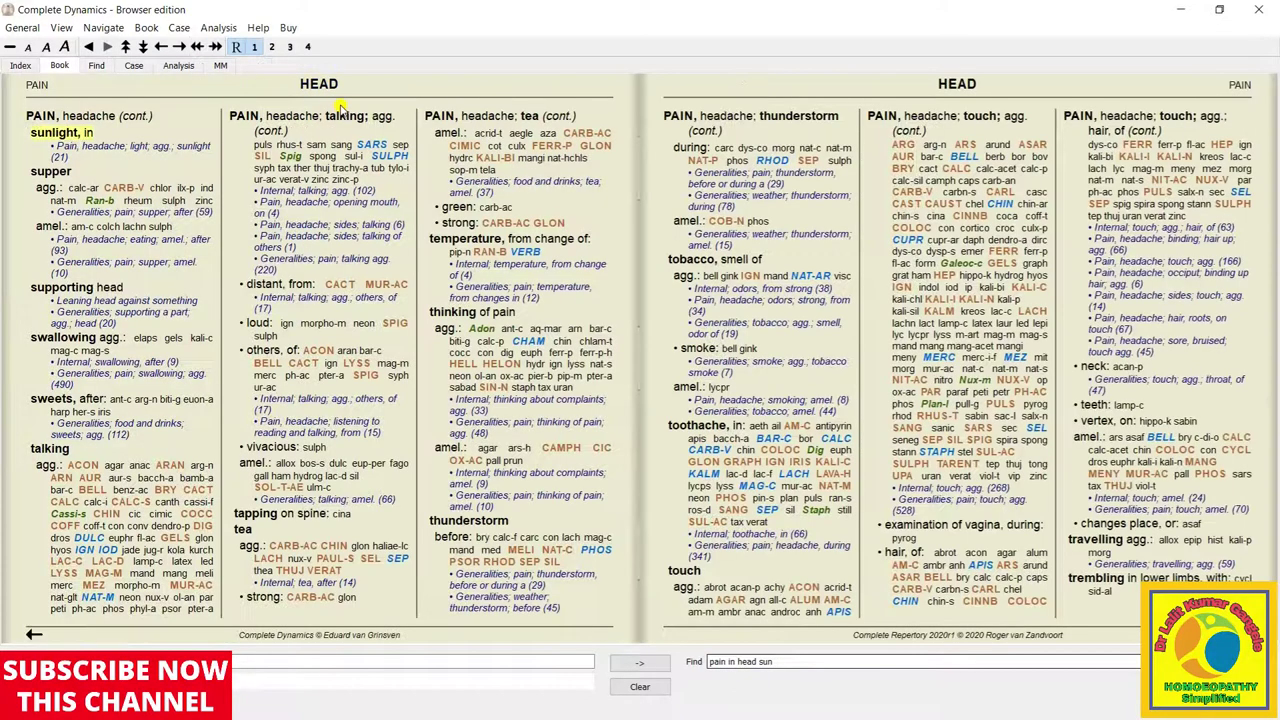
{"action": "left_click", "coordinate": [125, 147]}
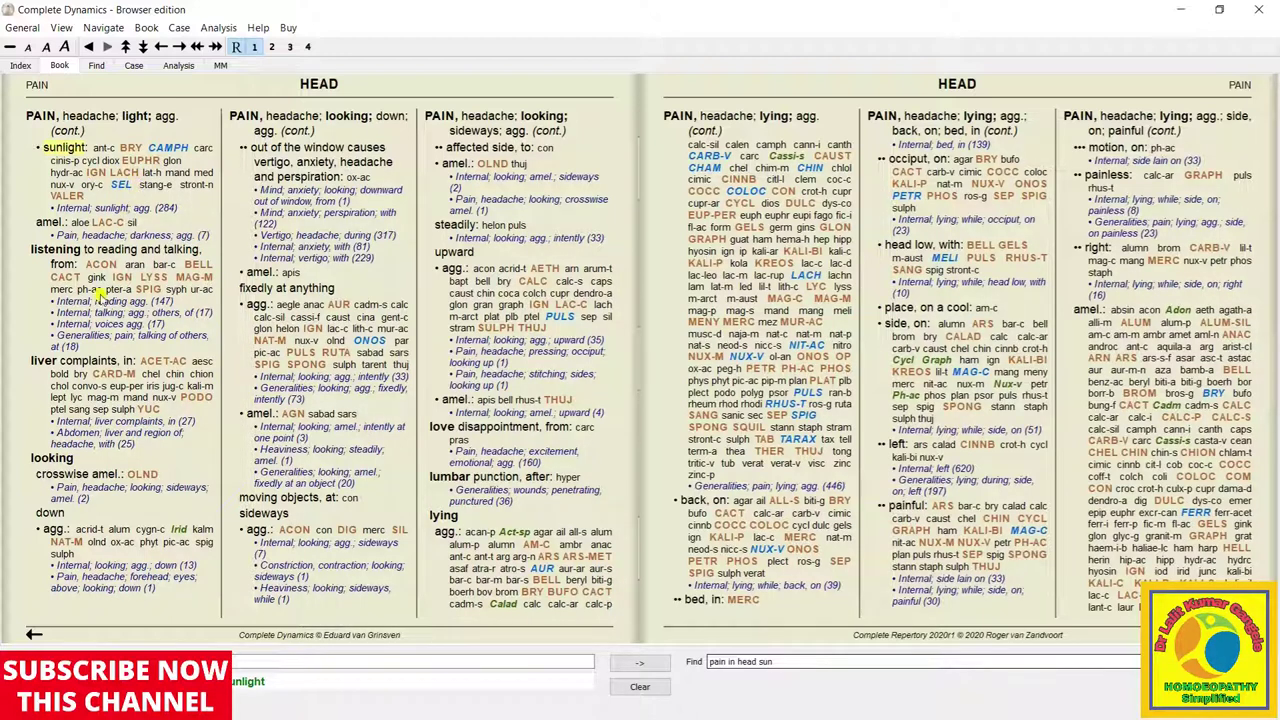
Back on the results list, replace the old Find query with 'pain in abdomen agg'
{"action": "left_click", "coordinate": [95, 65]}
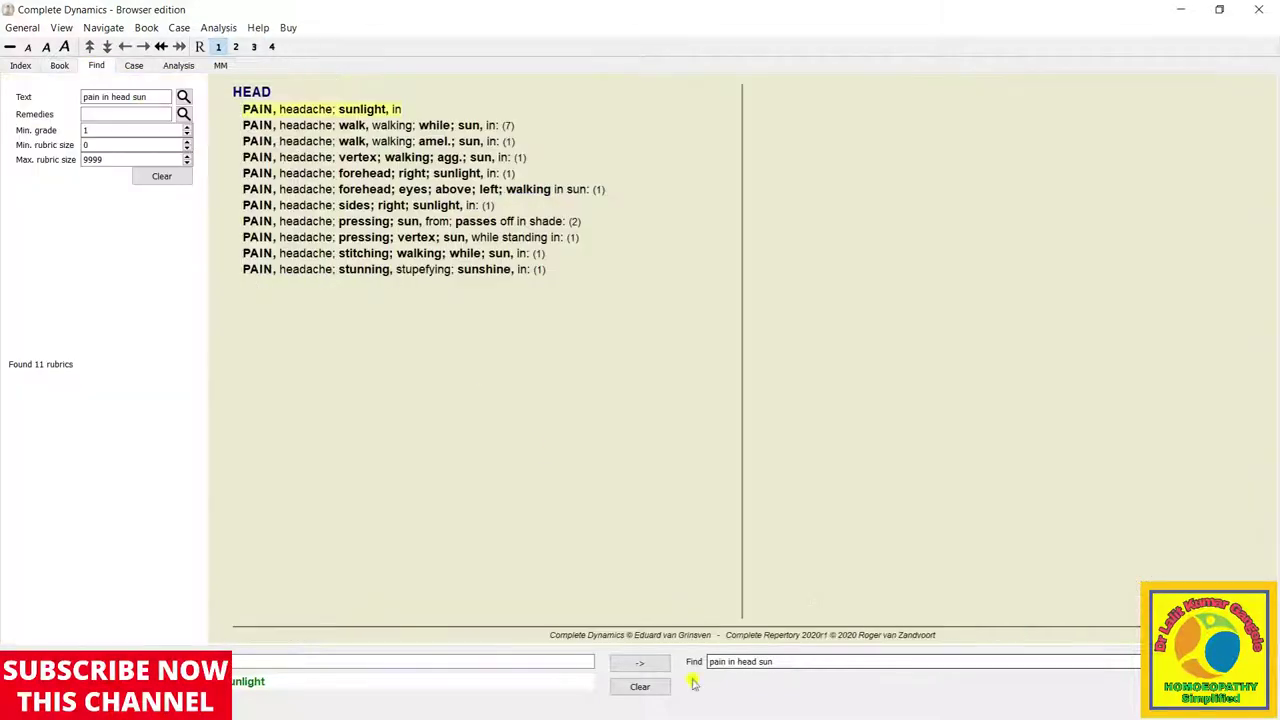
{"action": "left_click", "coordinate": [781, 661]}
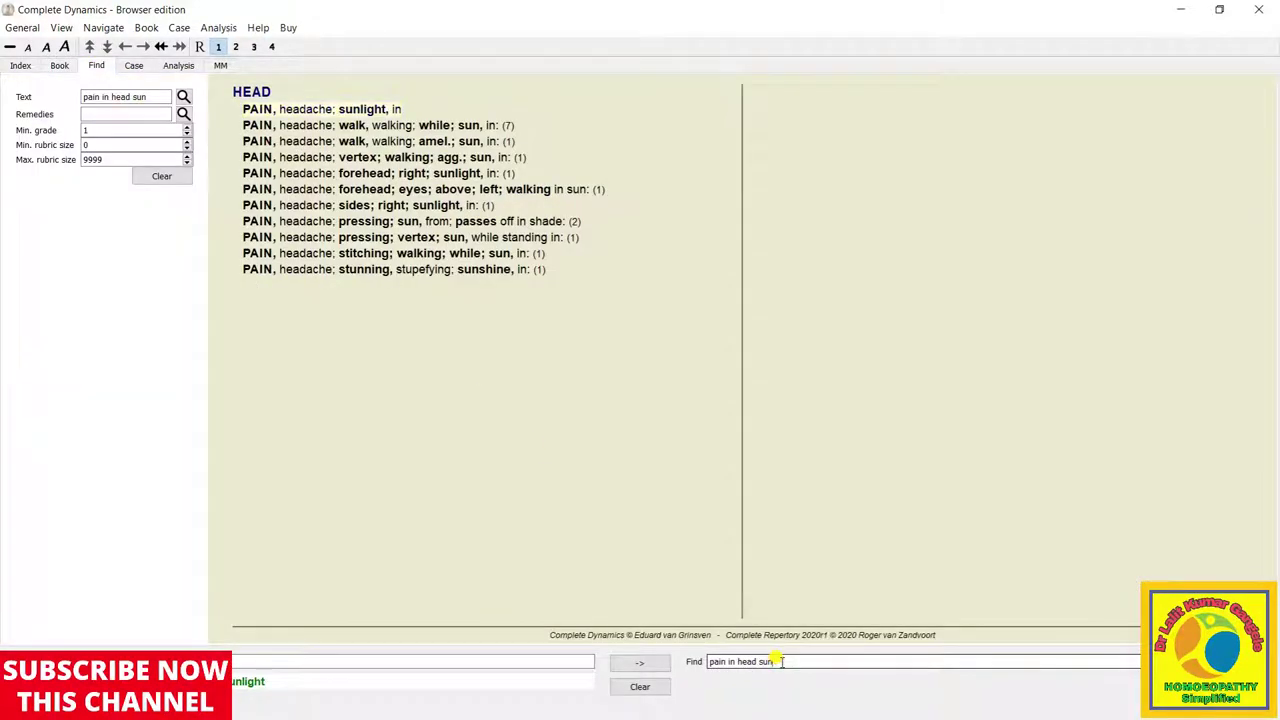
{"action": "key", "text": "BackSpace"}
{"action": "key", "text": "BackSpace"}
{"action": "key", "text": "BackSpace"}
{"action": "key", "text": "BackSpace"}
{"action": "key", "text": "BackSpace"}
{"action": "key", "text": "BackSpace"}
{"action": "key", "text": "BackSpace"}
{"action": "key", "text": "BackSpace"}
{"action": "key", "text": "BackSpace"}
{"action": "key", "text": "BackSpace"}
{"action": "key", "text": "BackSpace"}
{"action": "key", "text": "BackSpace"}
{"action": "key", "text": "BackSpace"}
{"action": "key", "text": "BackSpace"}
{"action": "key", "text": "BackSpace"}
{"action": "key", "text": "BackSpace"}
{"action": "type", "text": "pa"}
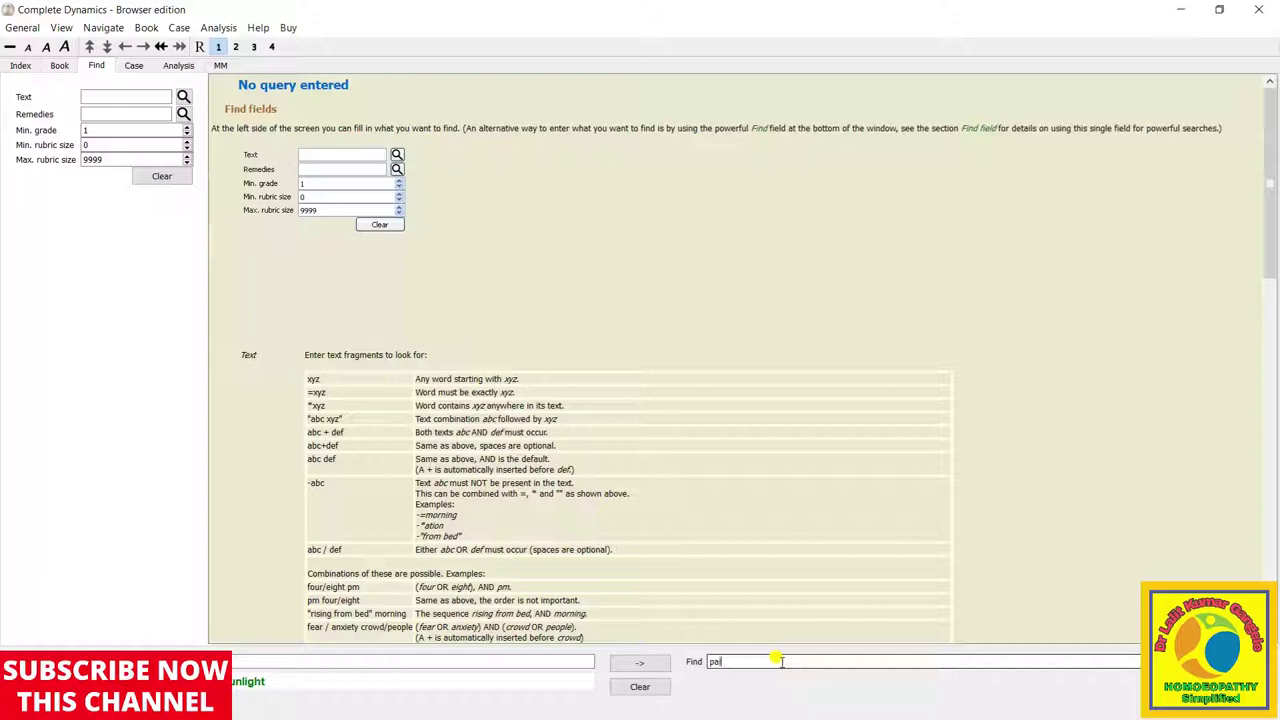
{"action": "type", "text": "in in abdomen"}
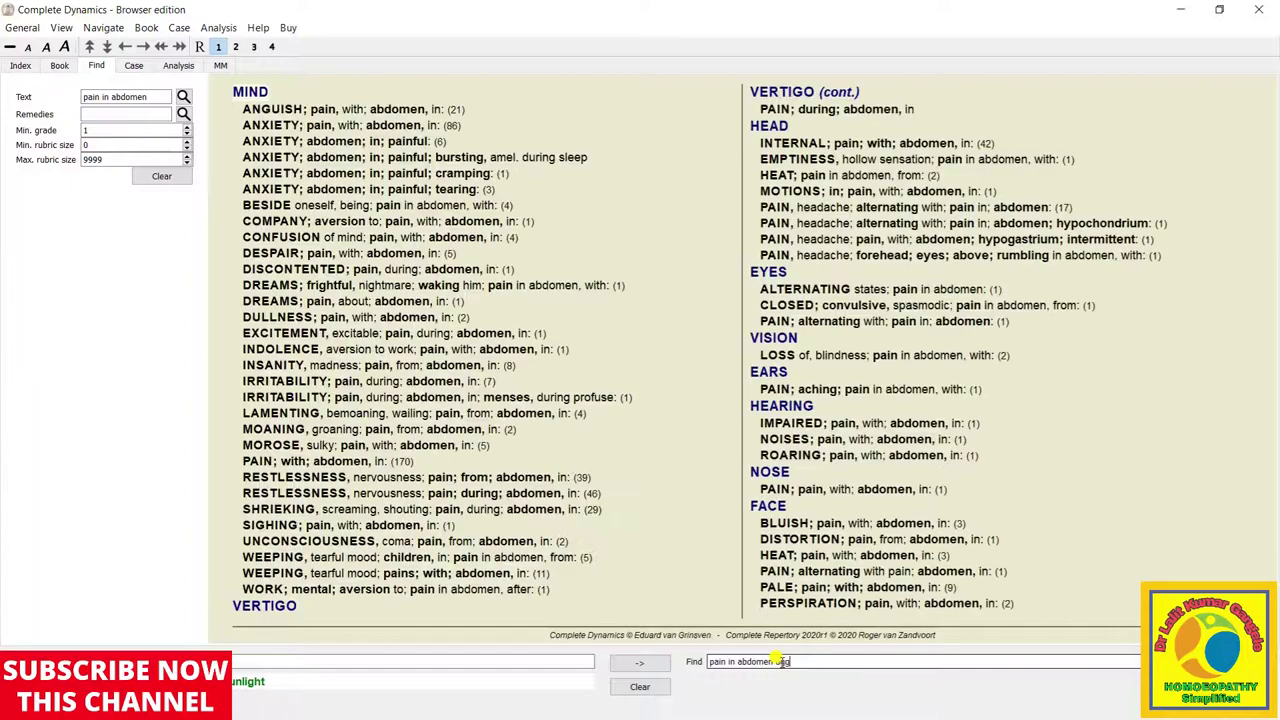
{"action": "type", "text": " agg"}
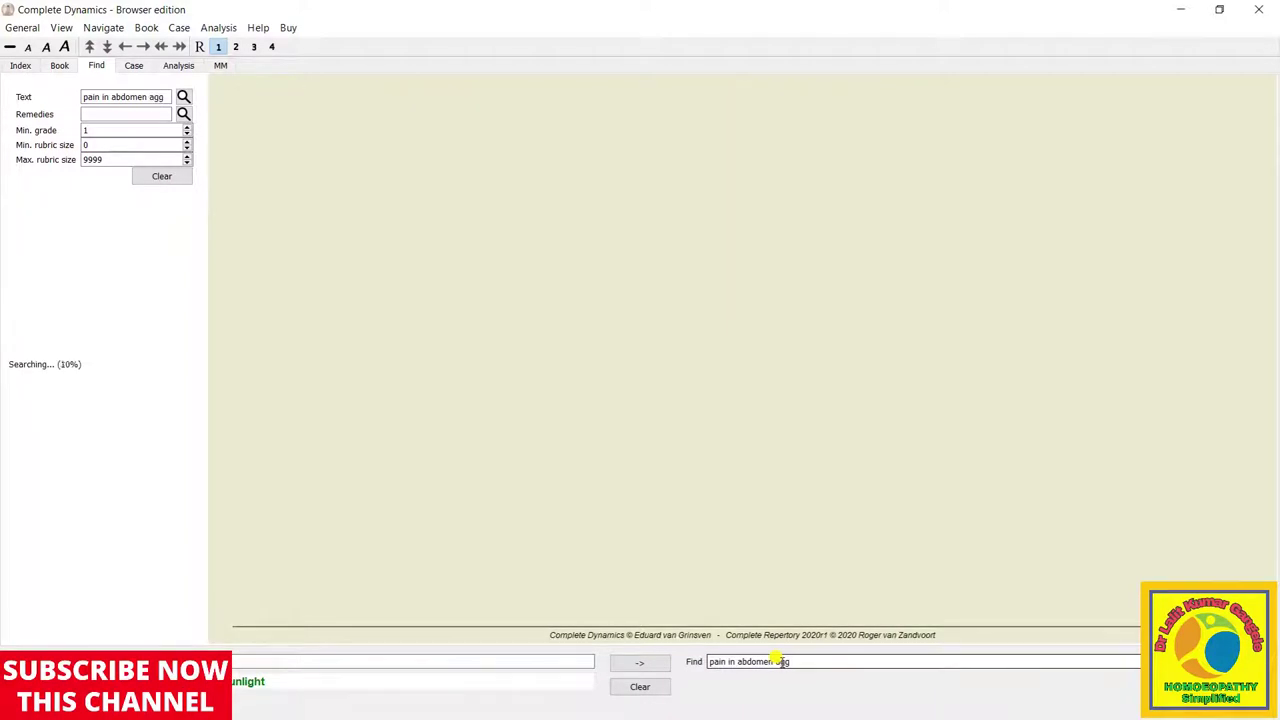